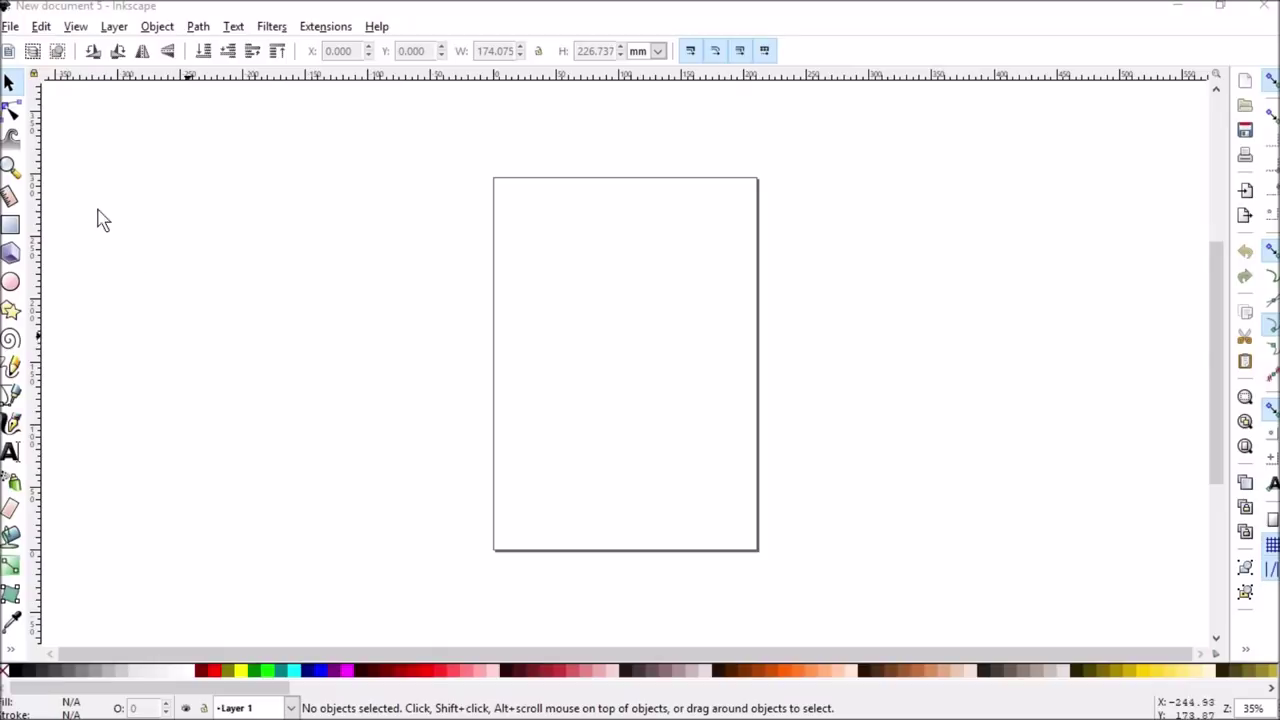
Step: Open Easter Label.pdf with the default PDF import settings and maximize the Inkscape window
{"action": "left_click", "coordinate": [10, 27]}
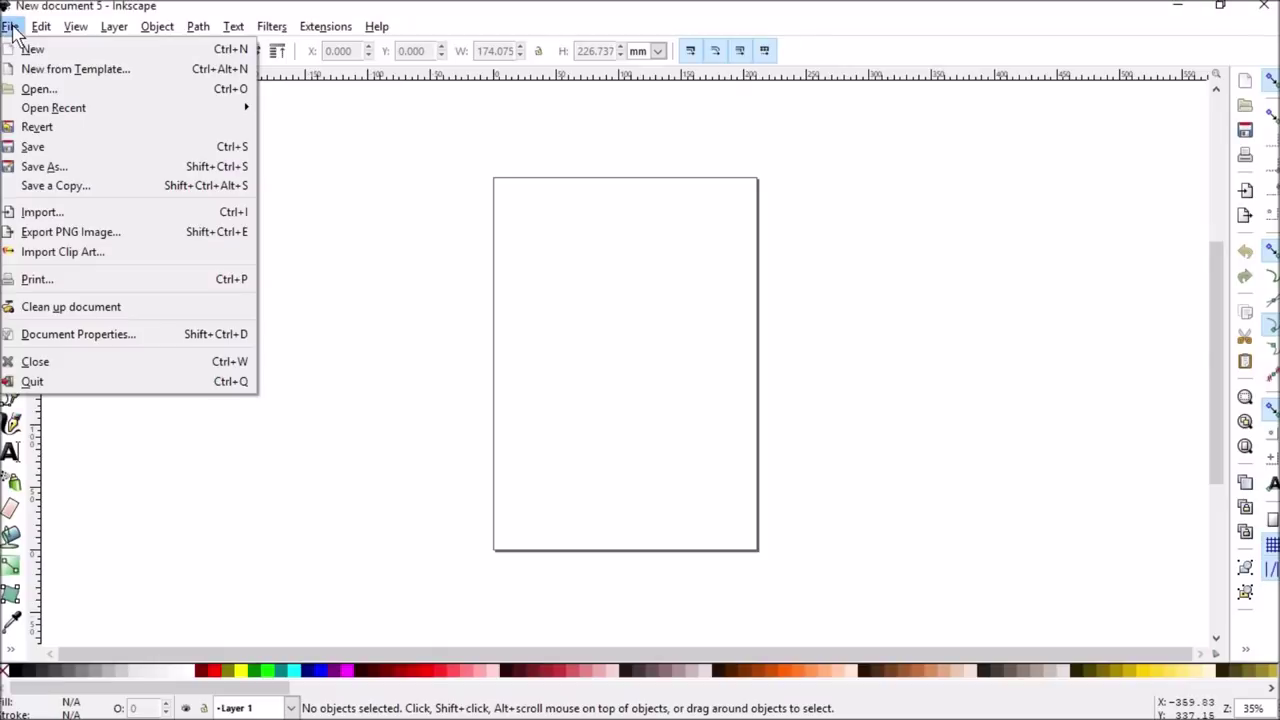
{"action": "left_click", "coordinate": [36, 90]}
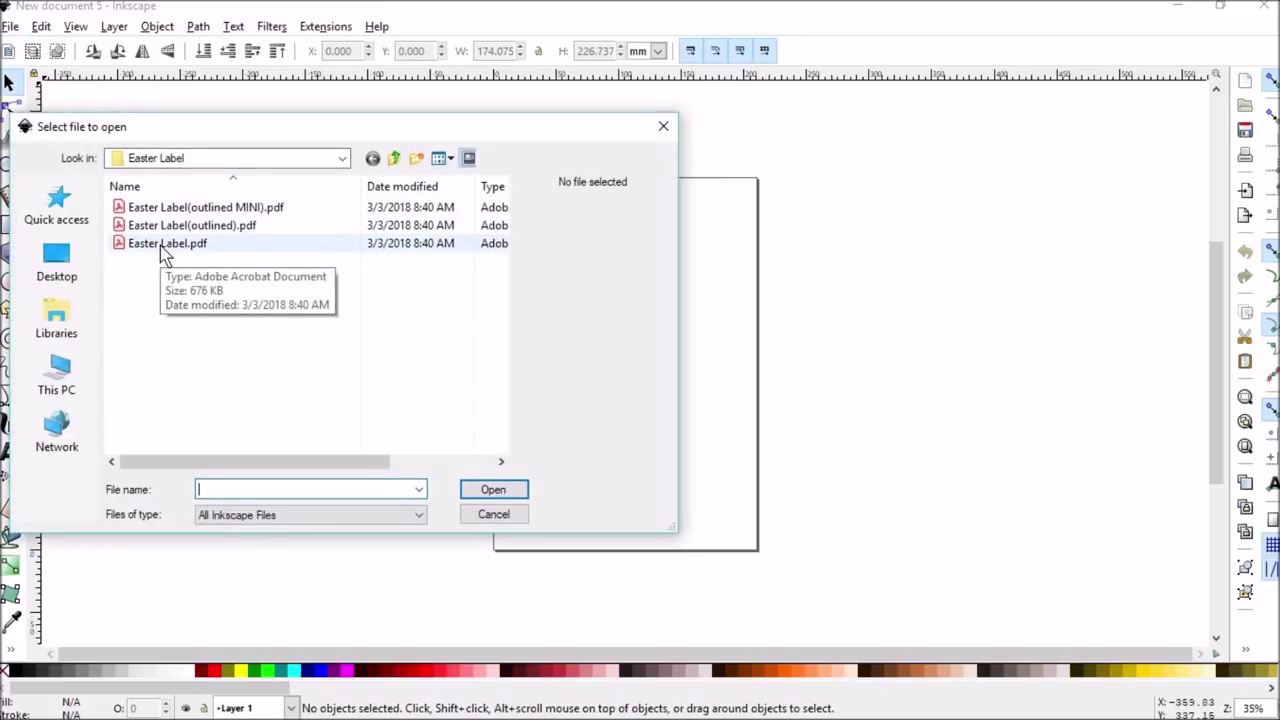
{"action": "double_click", "coordinate": [160, 245]}
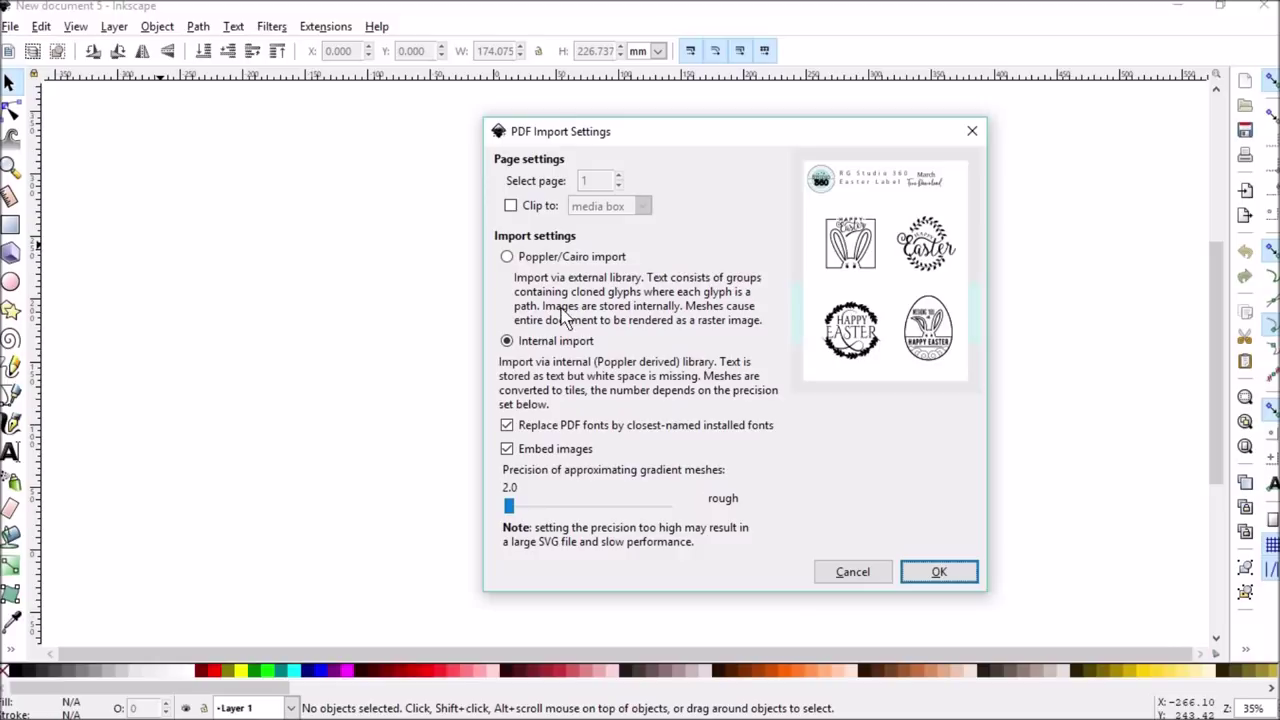
{"action": "left_click", "coordinate": [939, 576]}
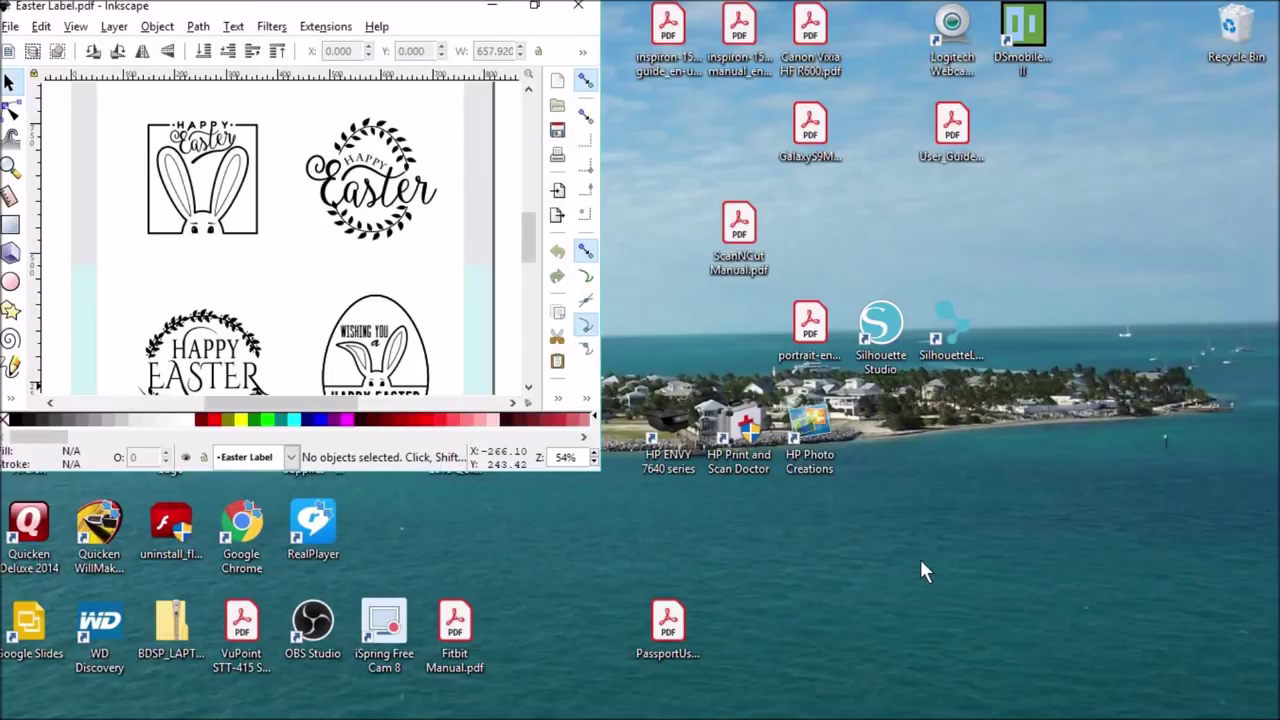
{"action": "left_click", "coordinate": [533, 7]}
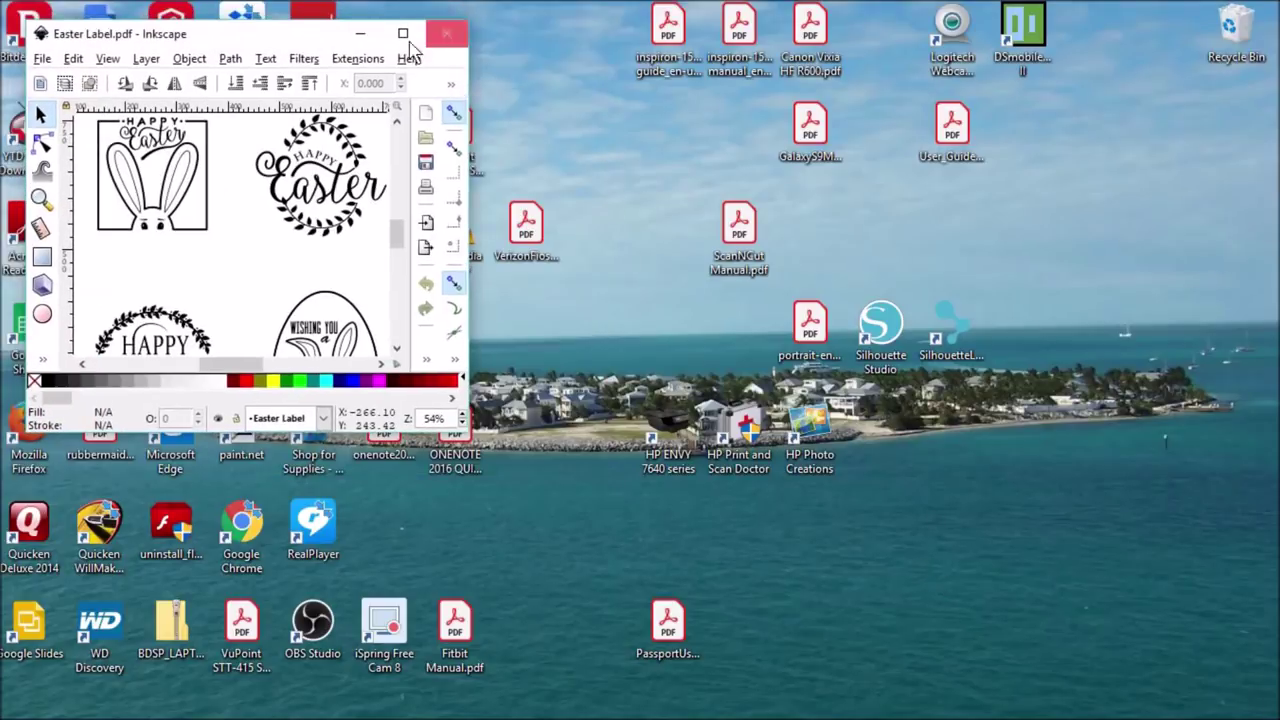
{"action": "left_click", "coordinate": [403, 35]}
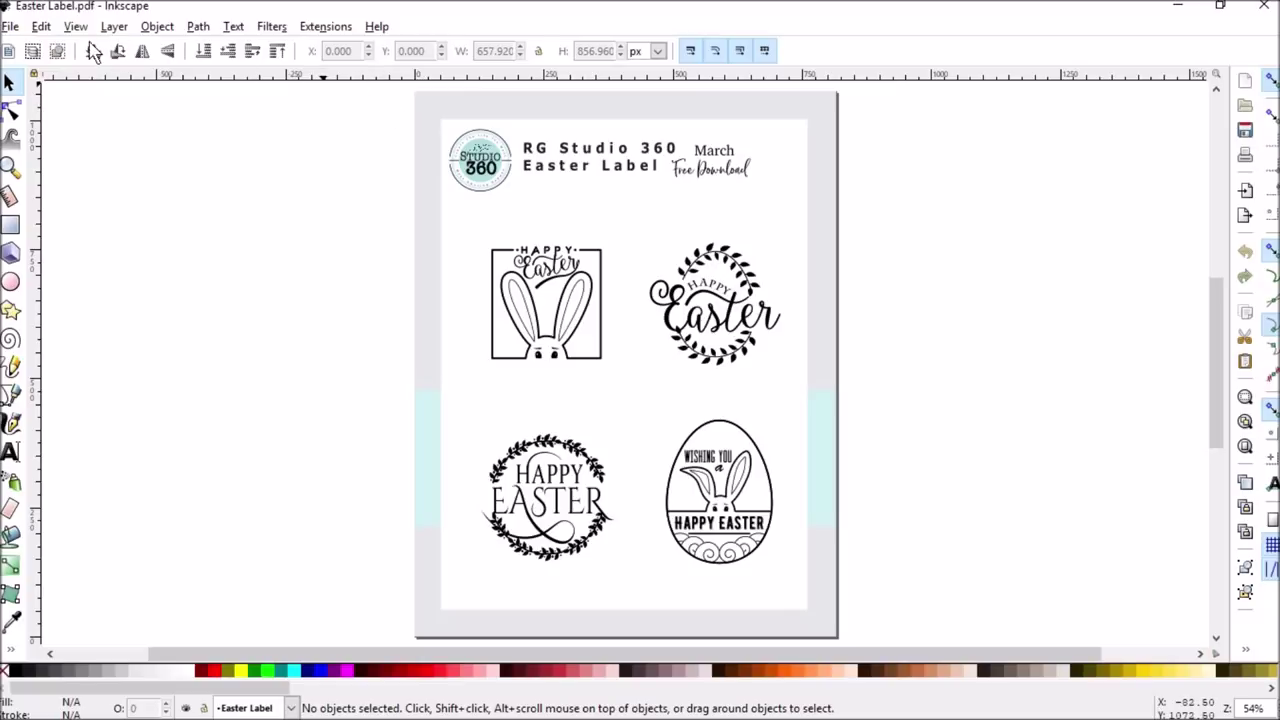
Step: Select all the imported artwork and ungroup it
{"action": "left_click", "coordinate": [41, 27]}
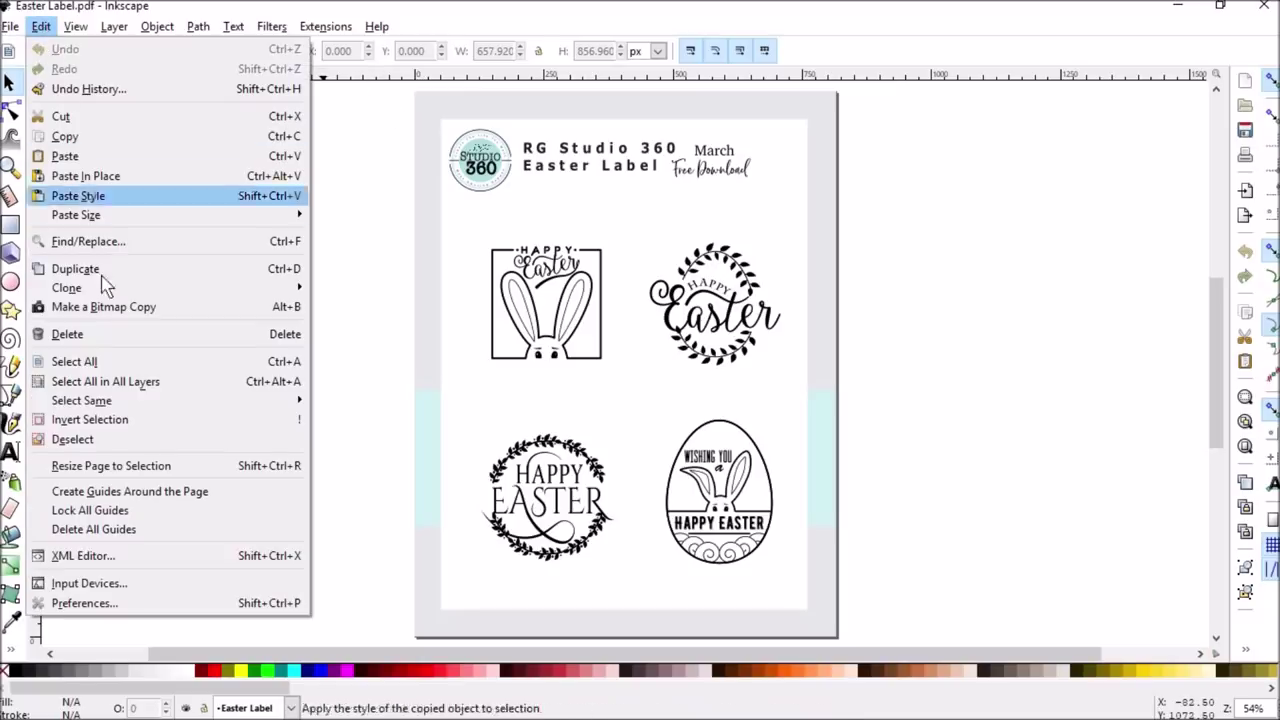
{"action": "left_click", "coordinate": [113, 365]}
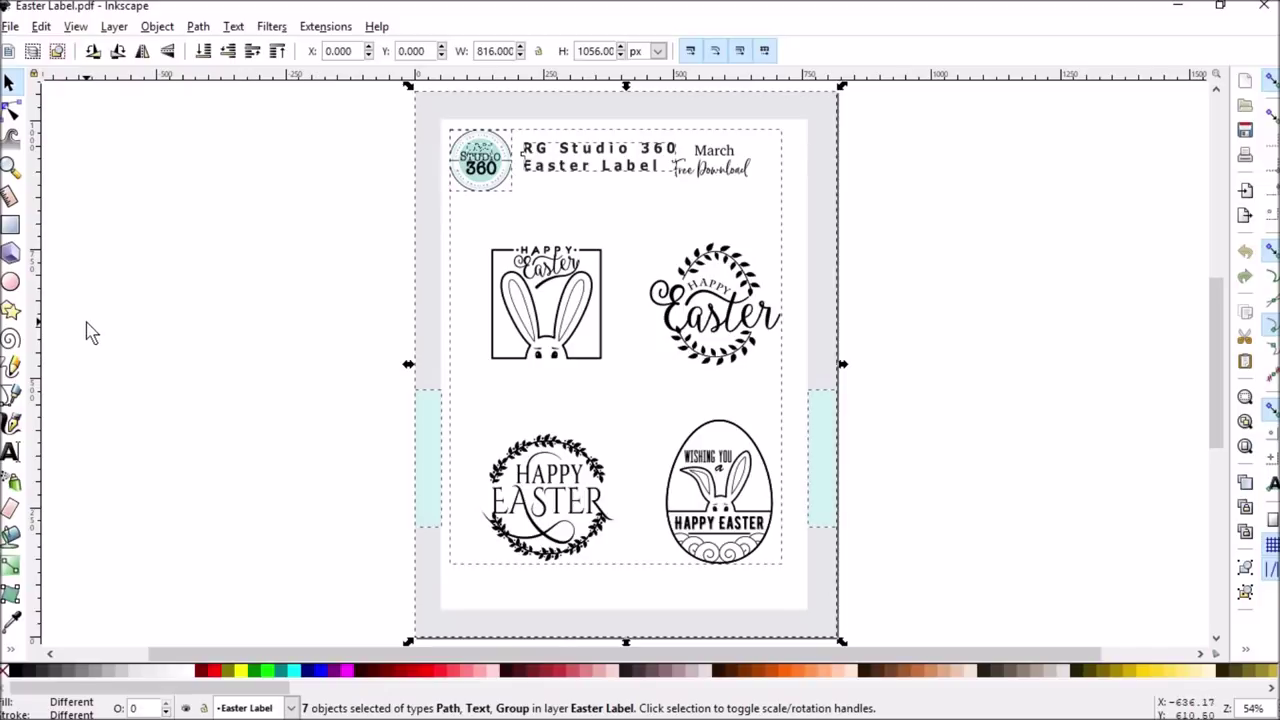
{"action": "right_click", "coordinate": [605, 203]}
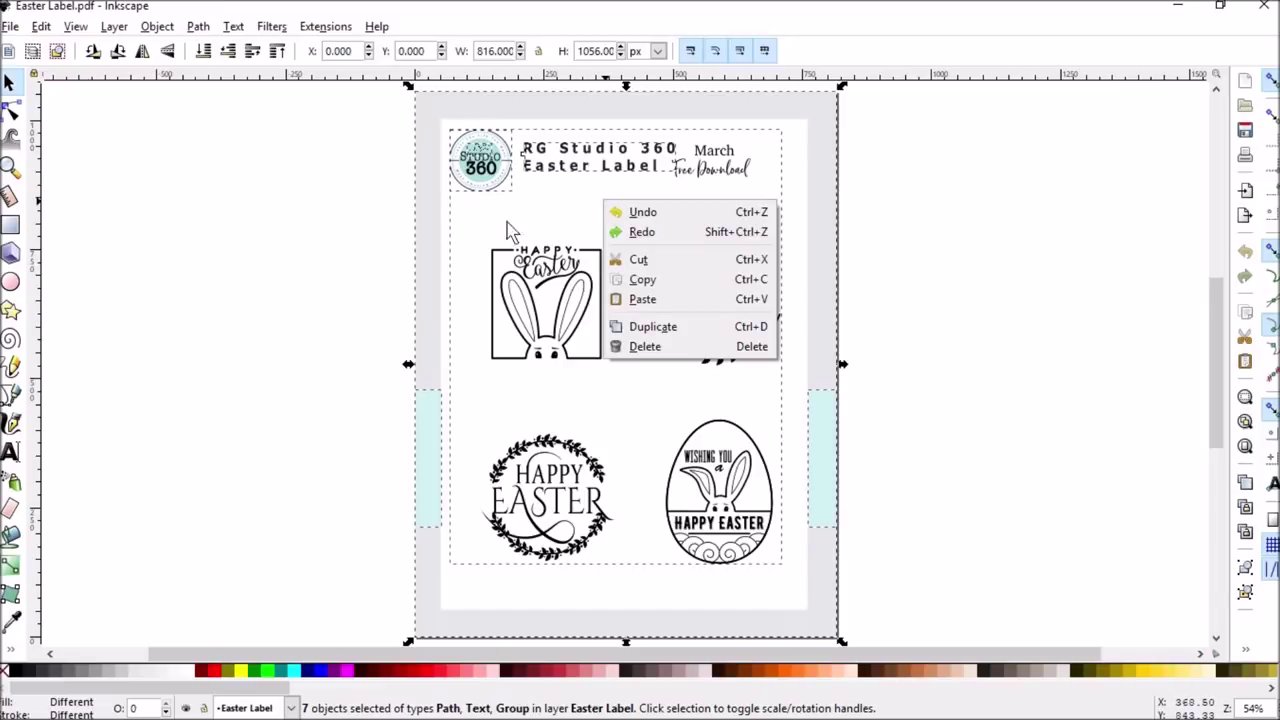
{"action": "left_click", "coordinate": [320, 243]}
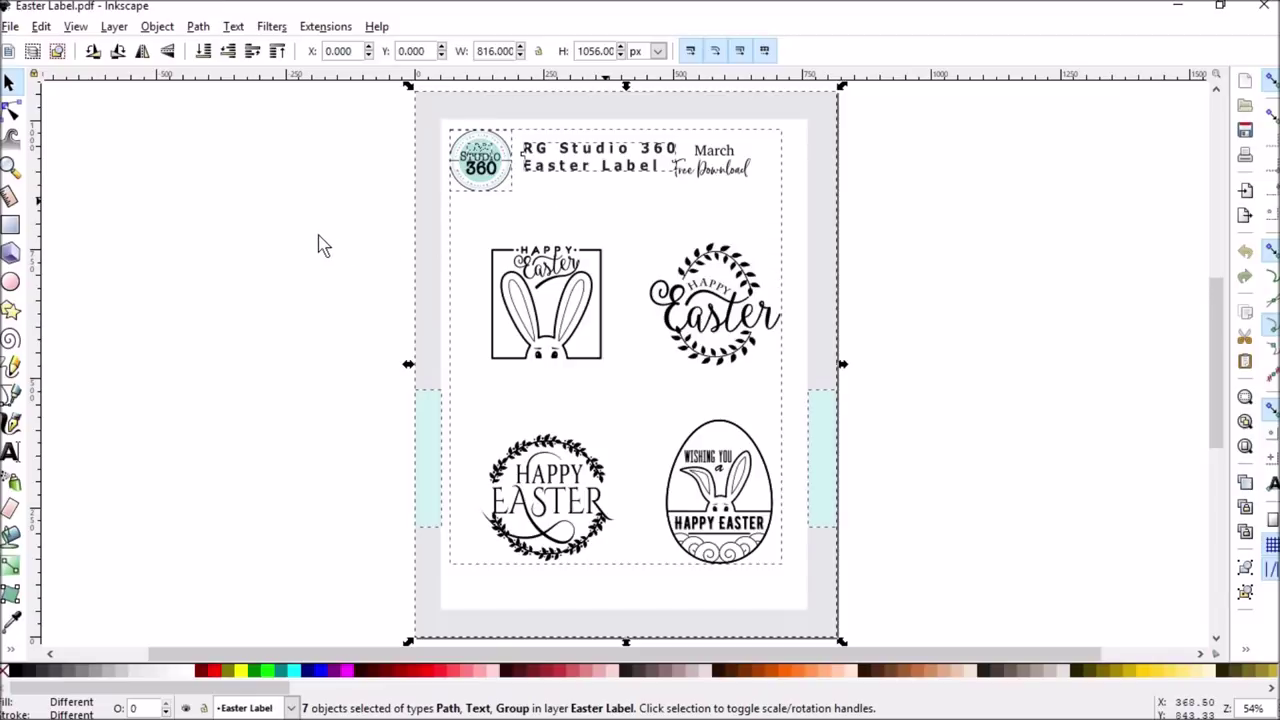
{"action": "right_click", "coordinate": [487, 293]}
{"action": "left_click", "coordinate": [389, 249]}
{"action": "right_click", "coordinate": [490, 170]}
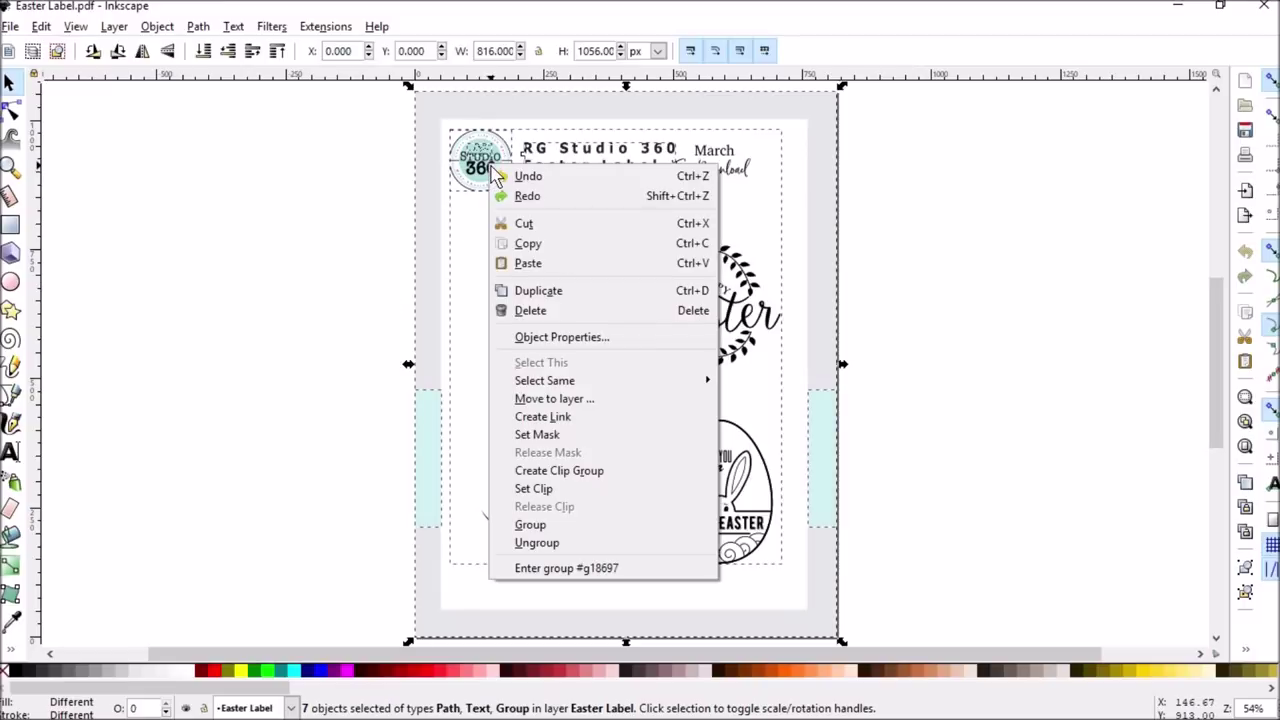
{"action": "left_click", "coordinate": [522, 545]}
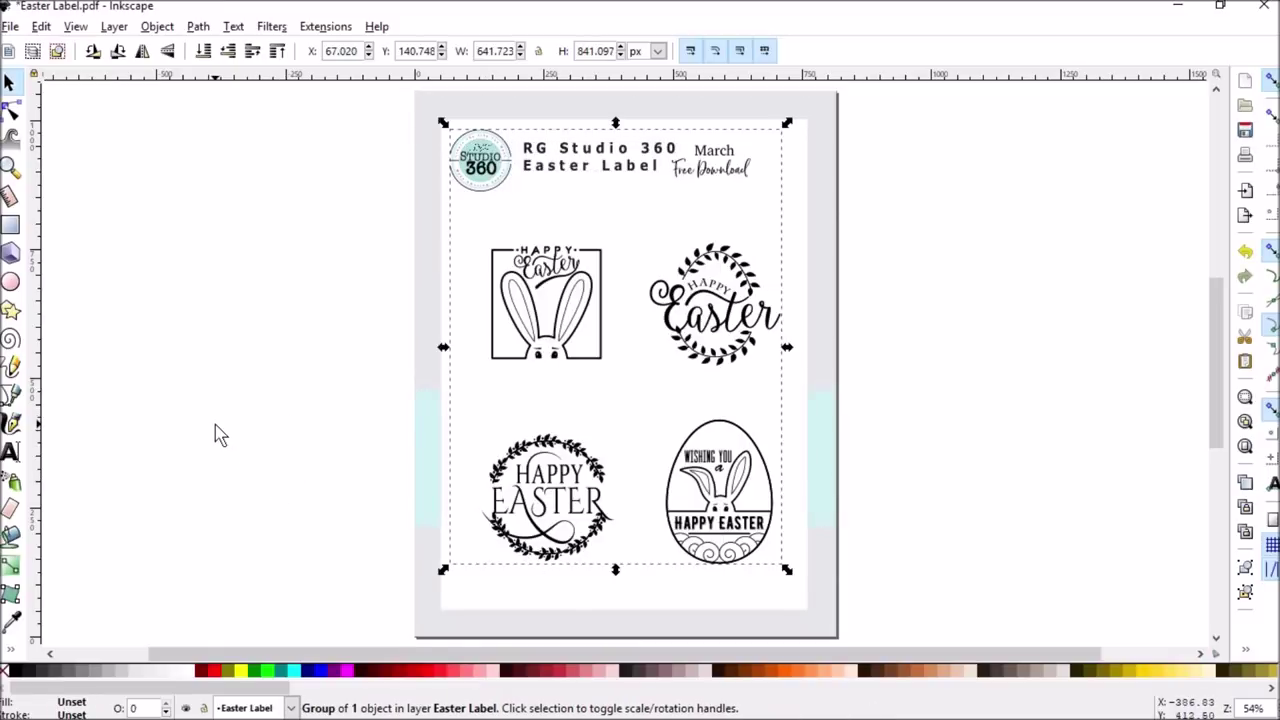
Step: Ungroup the bunny label group, then ungroup the selected artwork again via the Object menu
{"action": "left_click", "coordinate": [241, 383]}
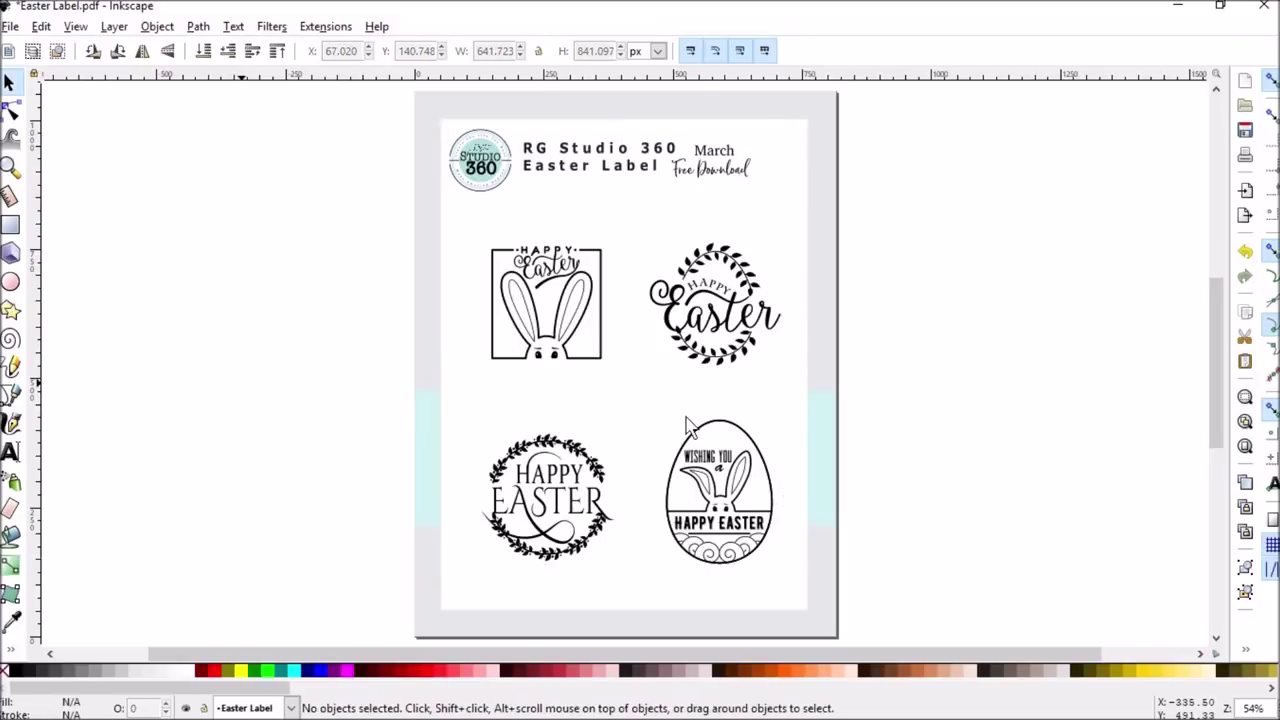
{"action": "left_click", "coordinate": [562, 326]}
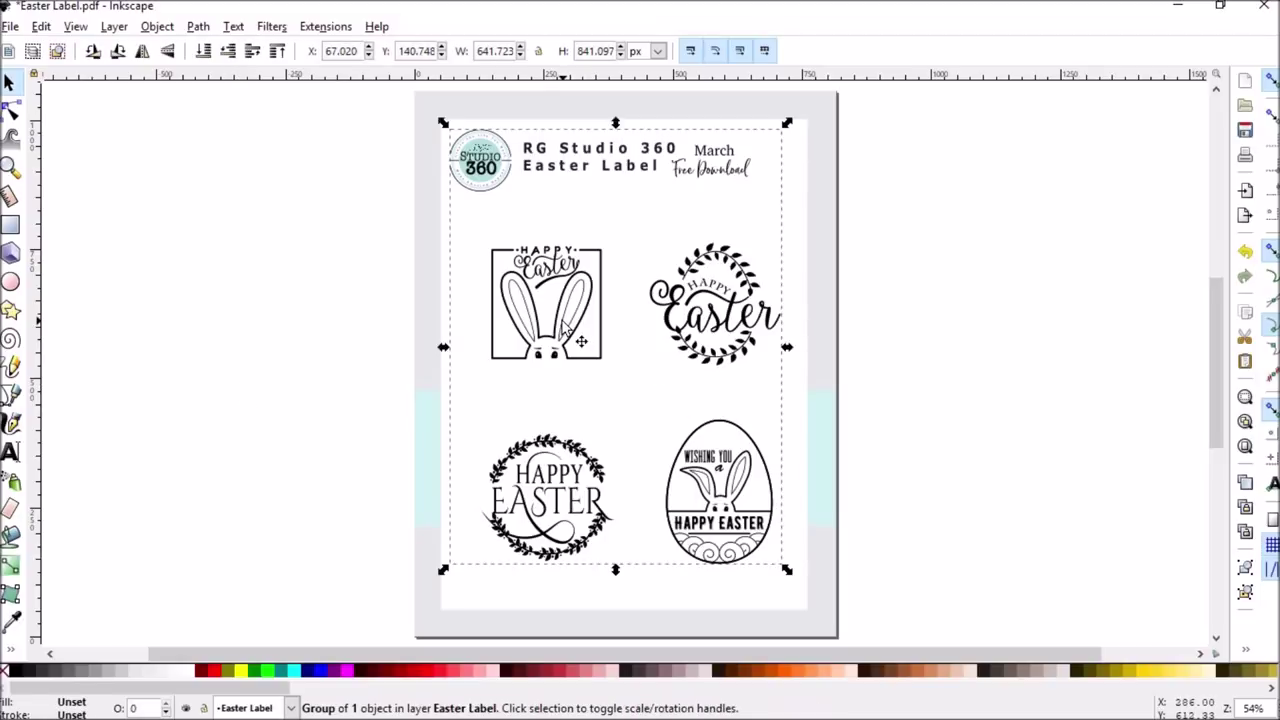
{"action": "right_click", "coordinate": [530, 218]}
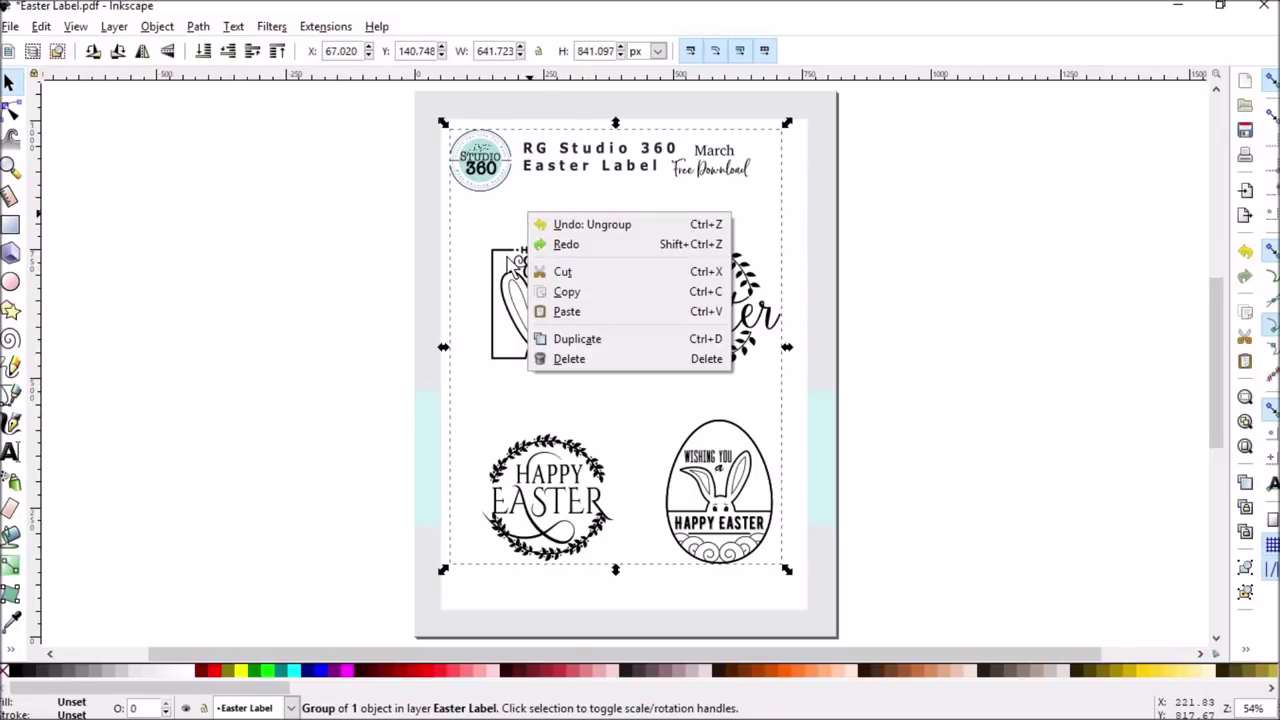
{"action": "right_click", "coordinate": [507, 258]}
{"action": "right_click", "coordinate": [506, 256]}
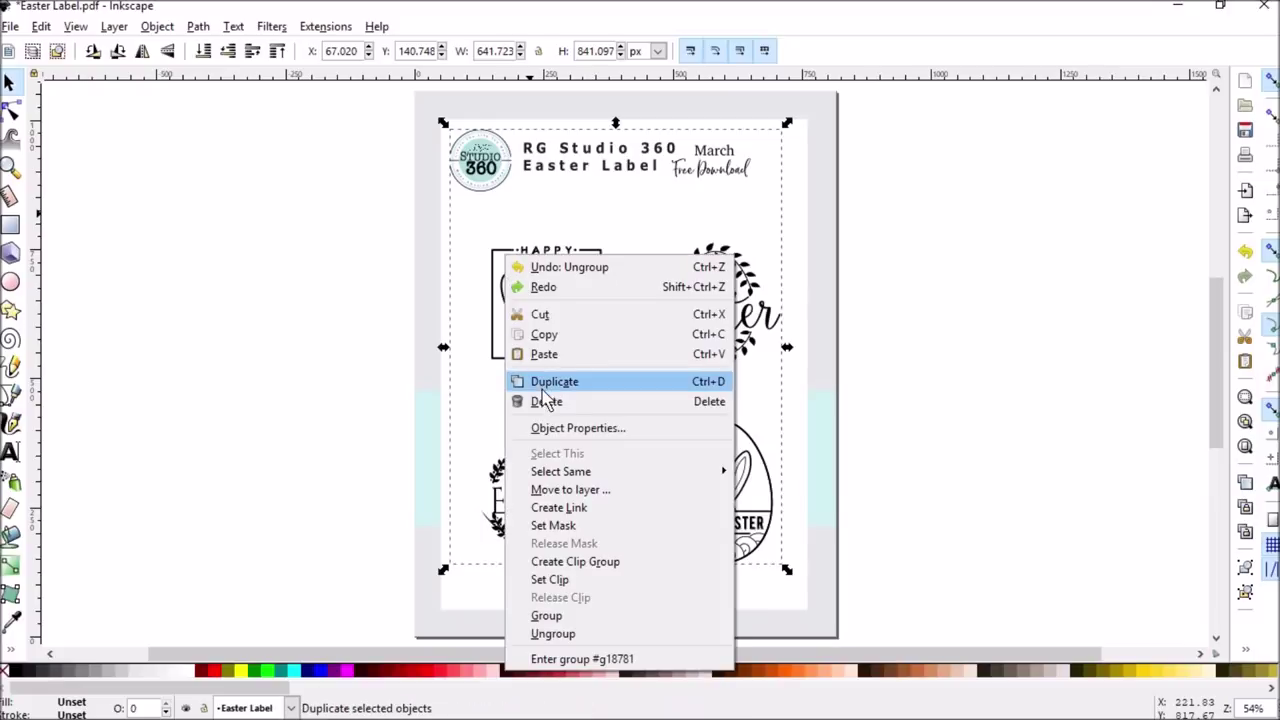
{"action": "left_click", "coordinate": [547, 634]}
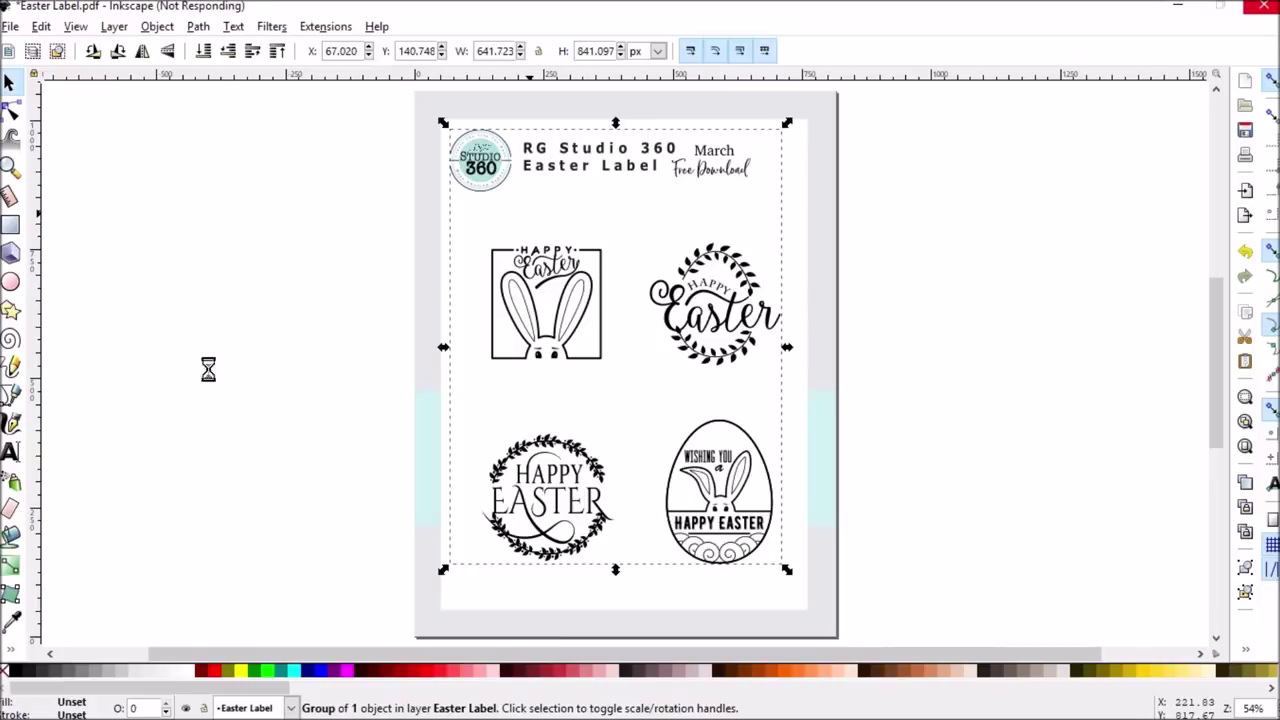
{"action": "left_click", "coordinate": [157, 27]}
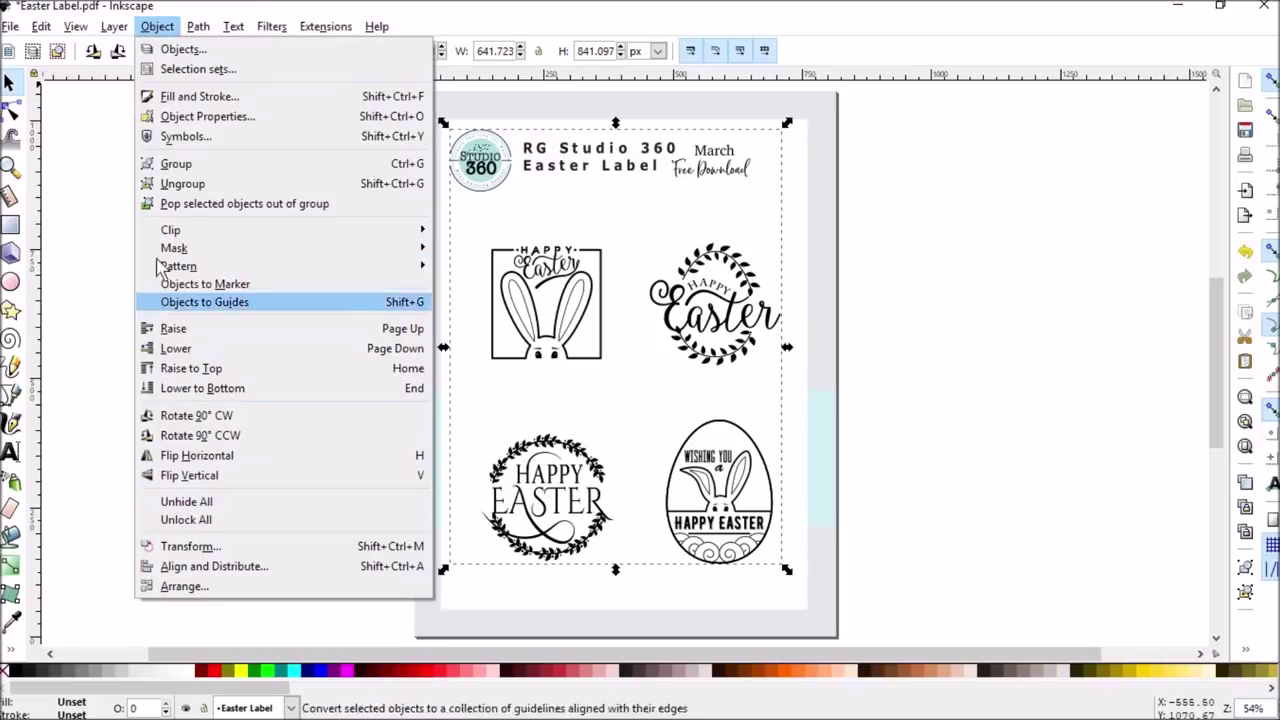
{"action": "left_click", "coordinate": [185, 186]}
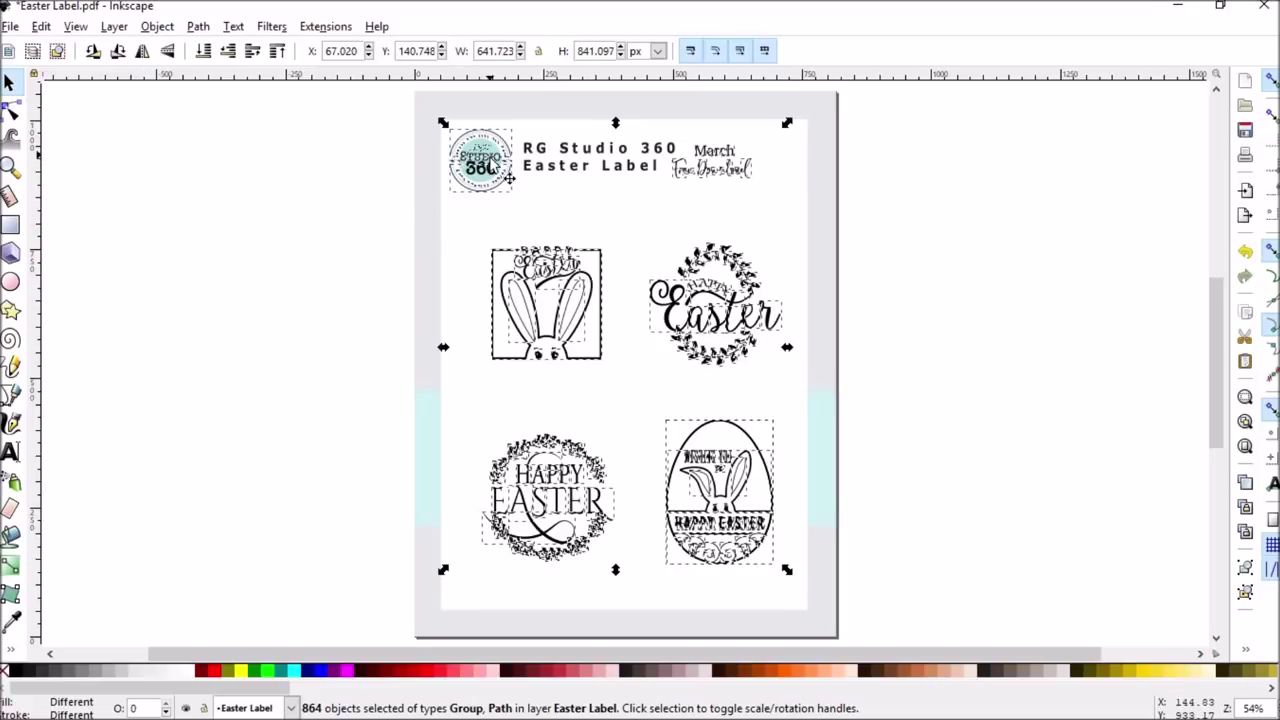
Step: Delete the teal logo artwork and the page-sized background shape
{"action": "left_click", "coordinate": [534, 198]}
{"action": "left_click", "coordinate": [484, 170]}
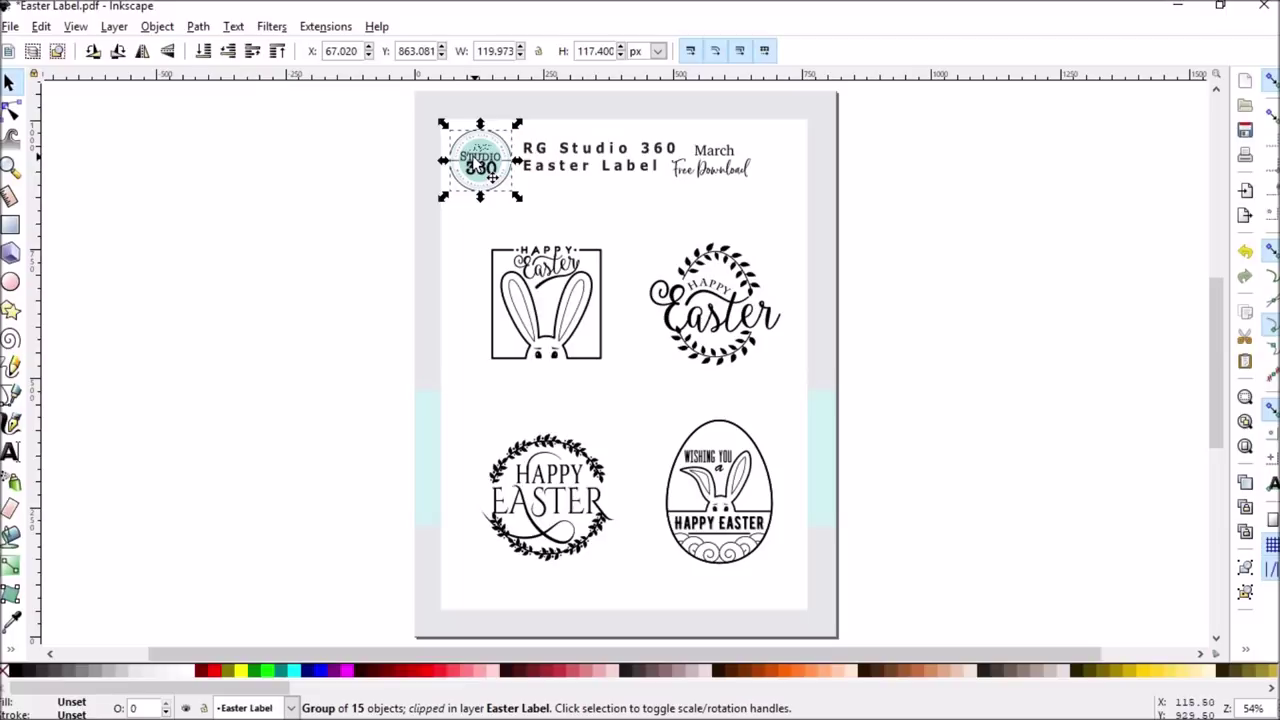
{"action": "key", "text": "Delete"}
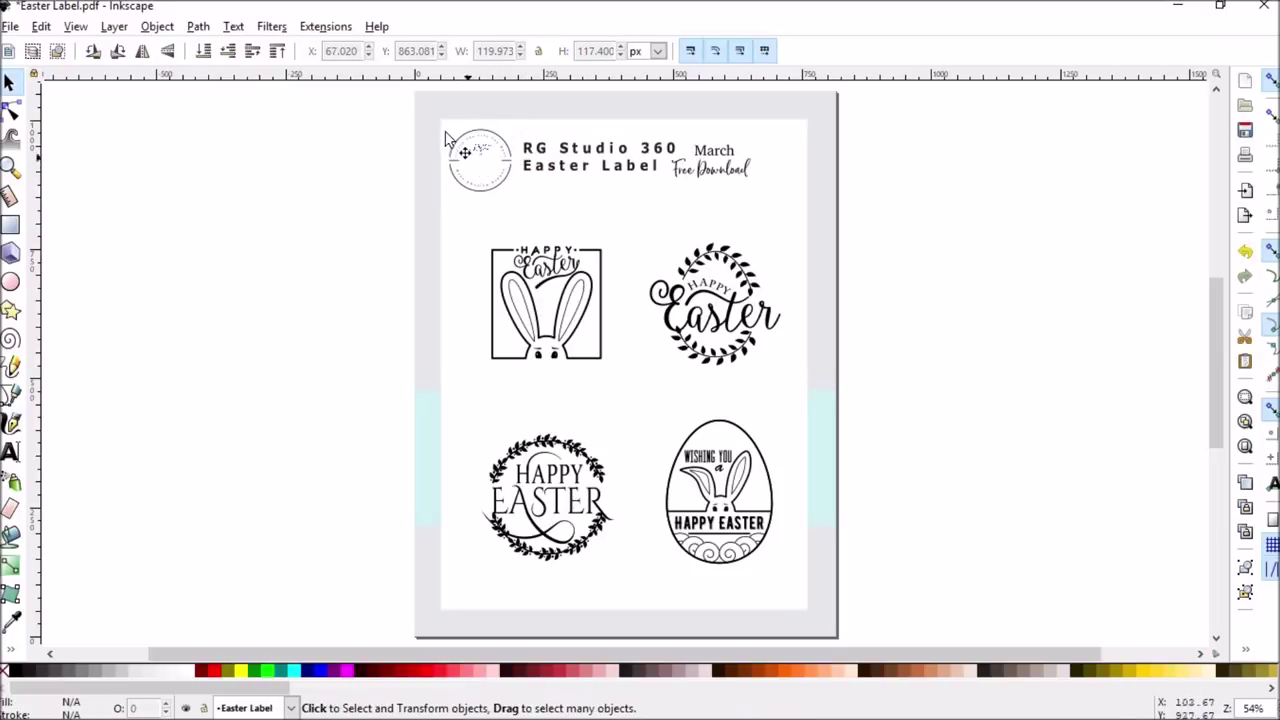
{"action": "left_click", "coordinate": [507, 197]}
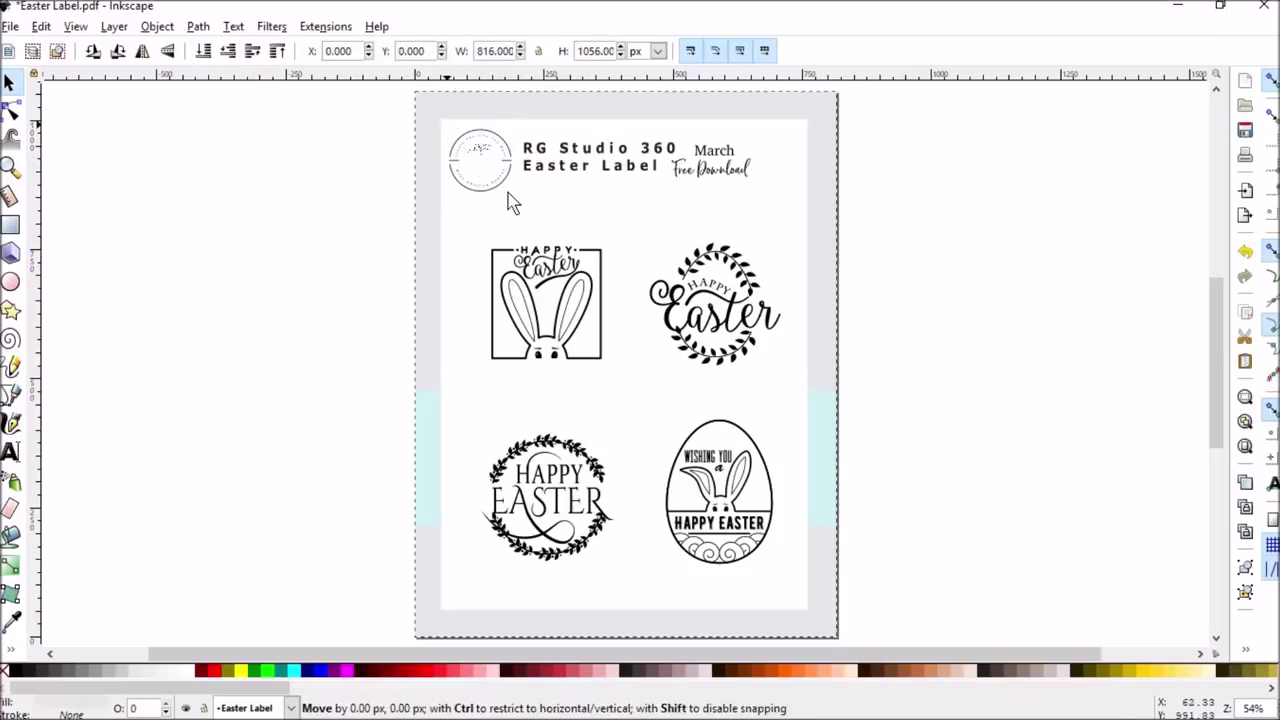
{"action": "left_click", "coordinate": [452, 150]}
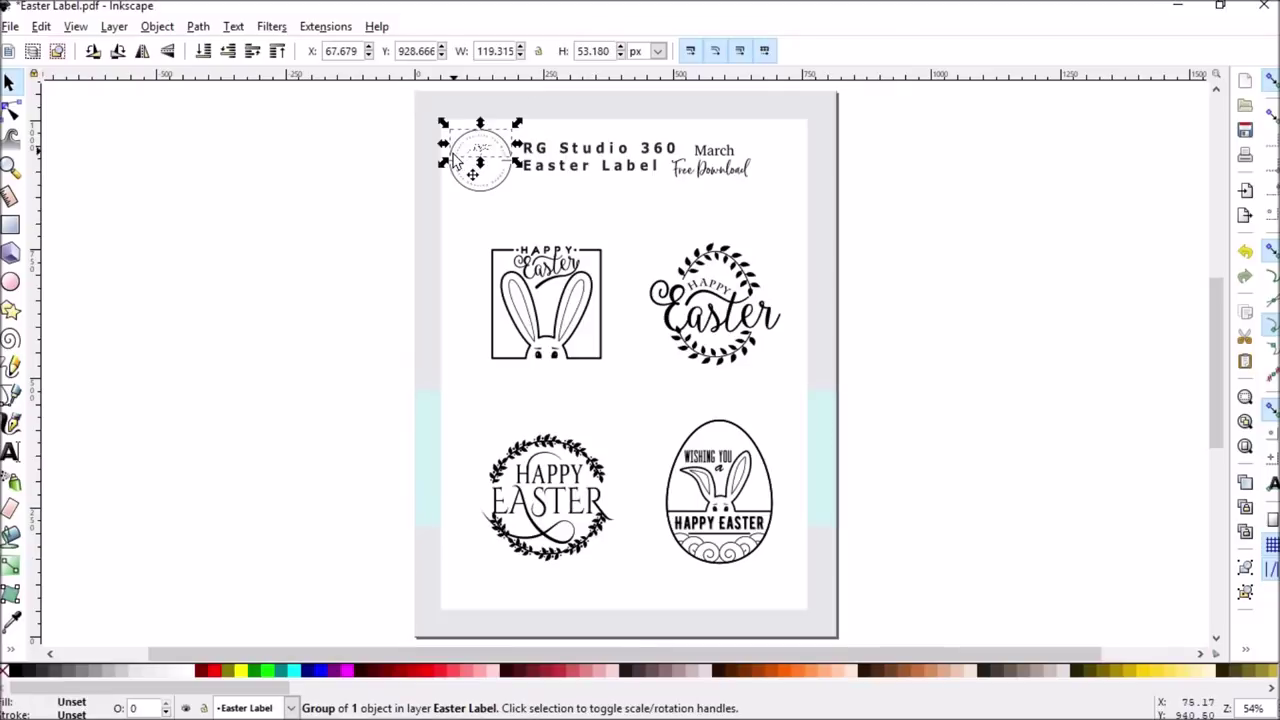
{"action": "left_click", "coordinate": [462, 172]}
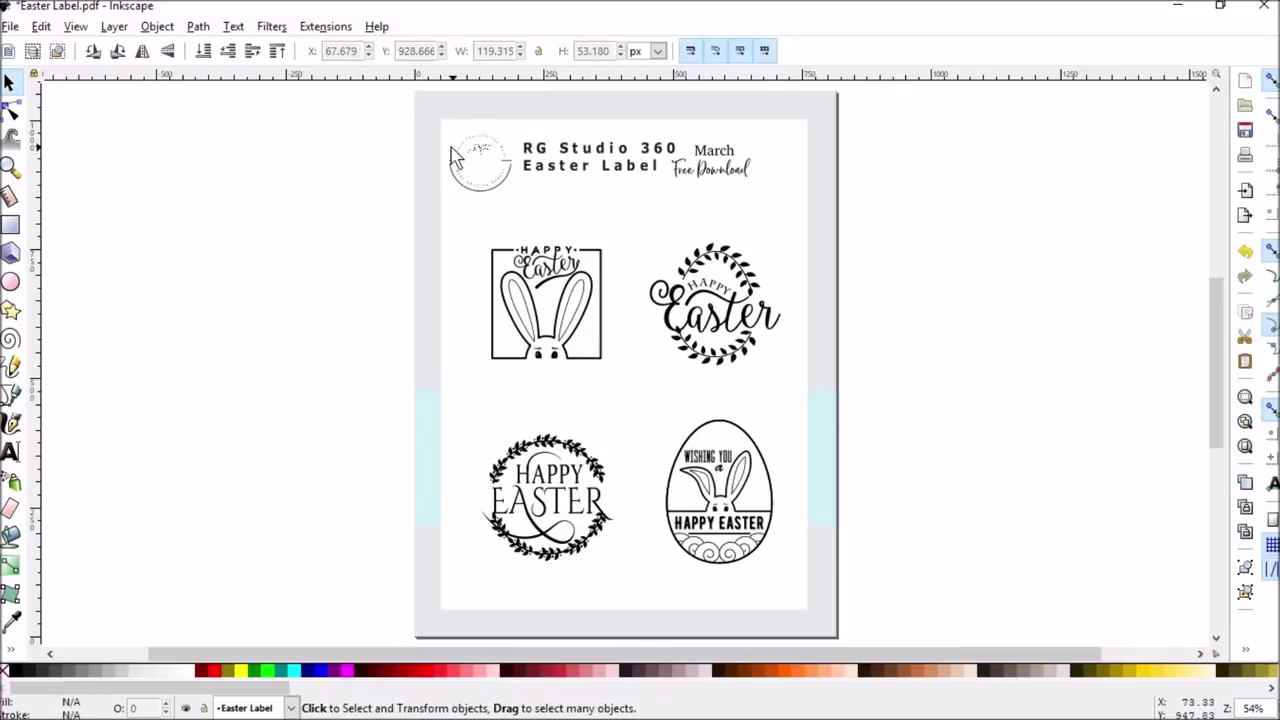
{"action": "left_click", "coordinate": [466, 192]}
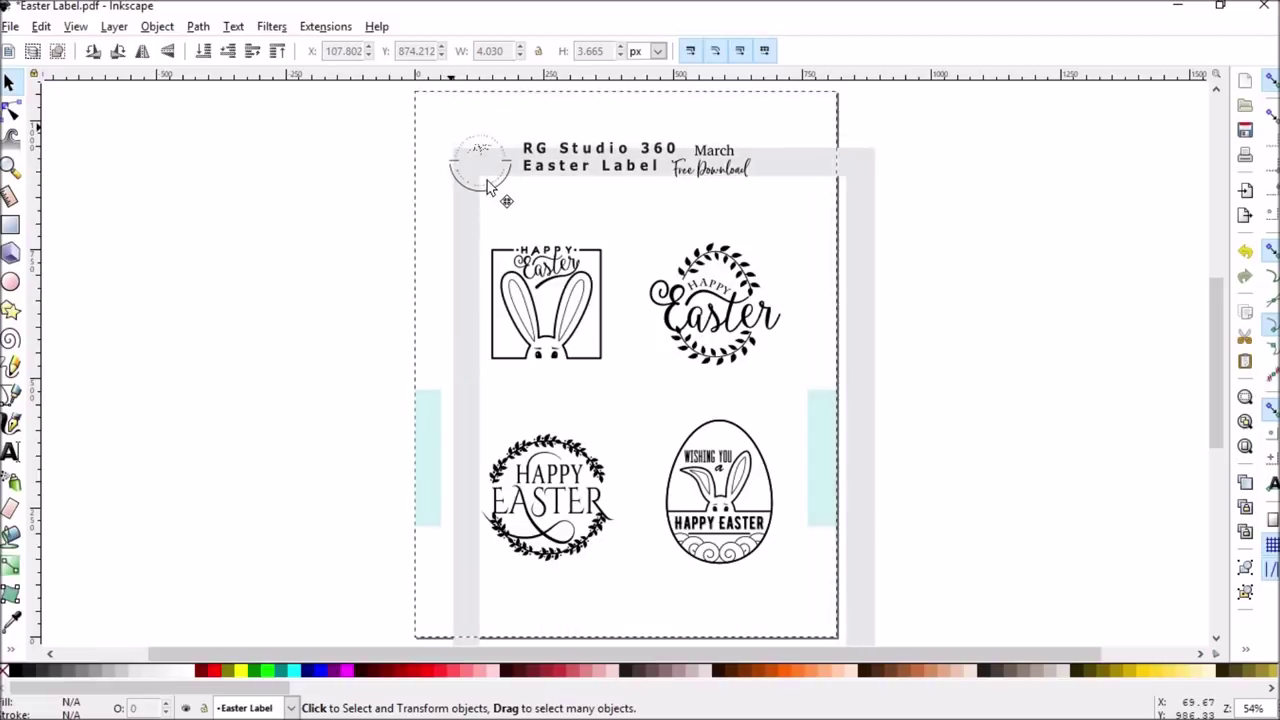
{"action": "left_click", "coordinate": [449, 128]}
{"action": "left_click_drag", "start_coordinate": [449, 127], "coordinate": [174, 160]}
{"action": "key", "text": "Delete"}
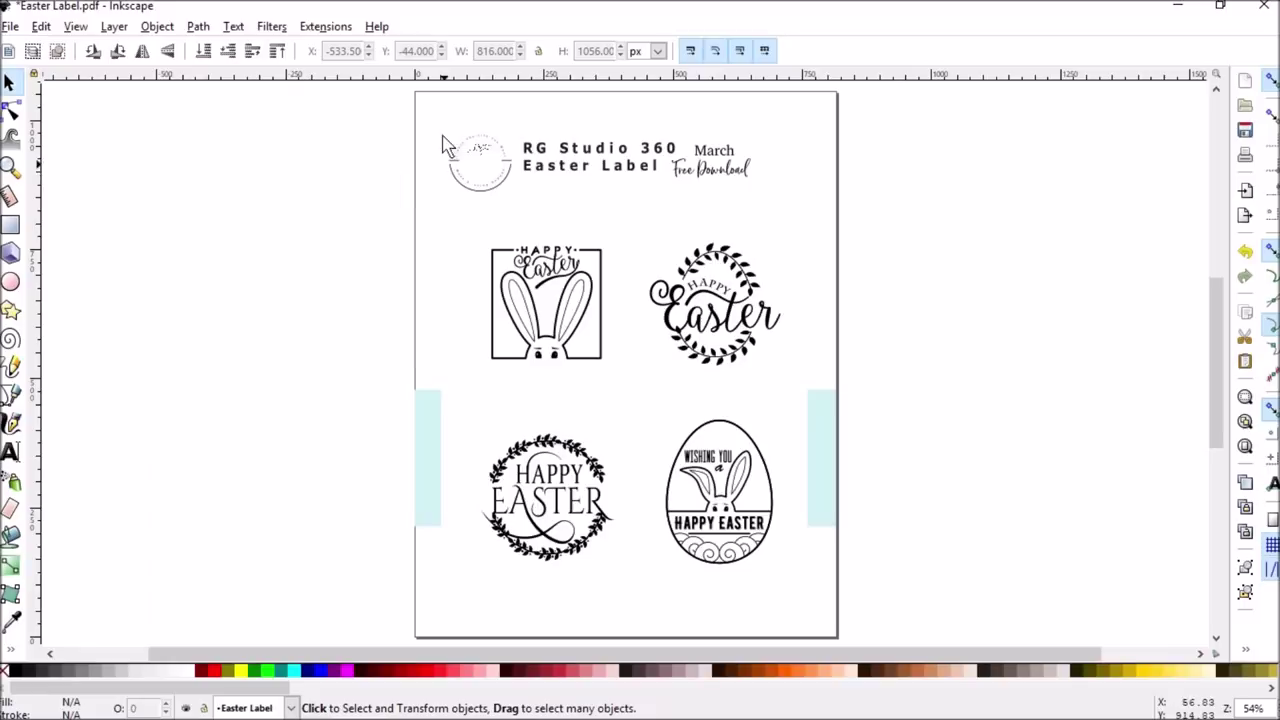
Step: Delete the circular studio logo, the top title text and both cyan strips
{"action": "left_click_drag", "start_coordinate": [438, 123], "coordinate": [520, 208]}
{"action": "key", "text": "Delete"}
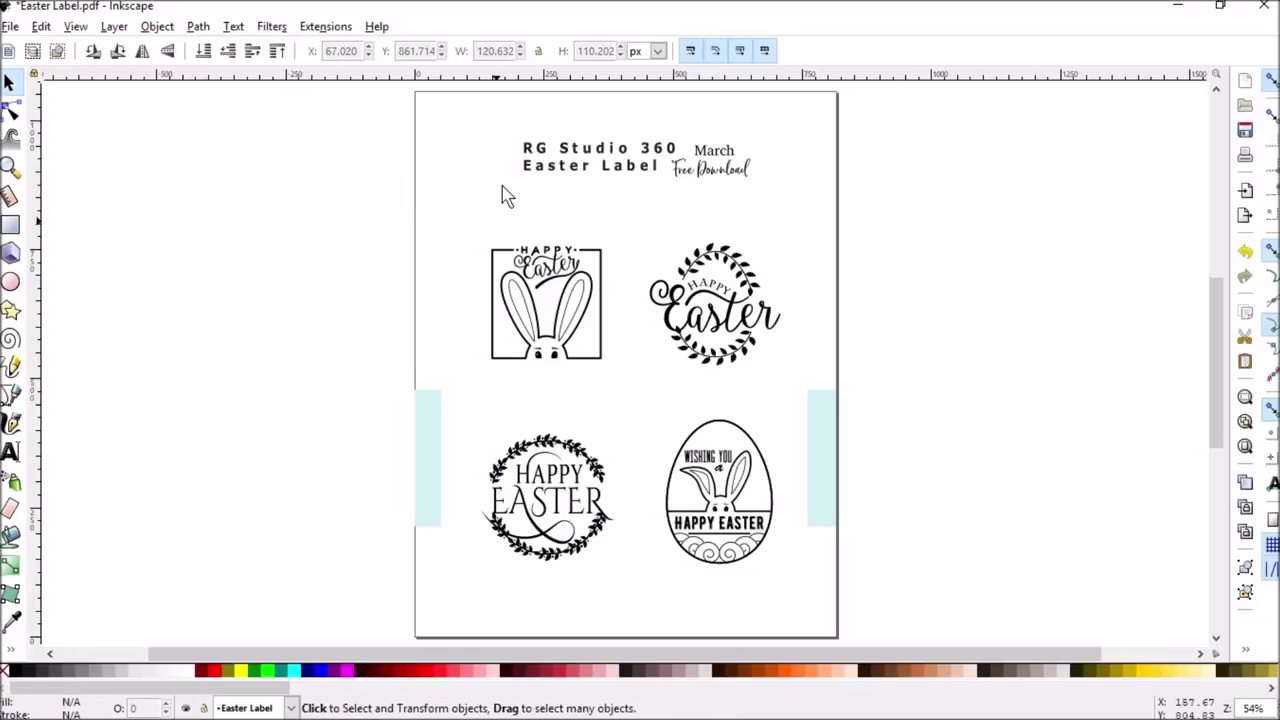
{"action": "left_click_drag", "start_coordinate": [504, 129], "coordinate": [770, 210]}
{"action": "key", "text": "Delete"}
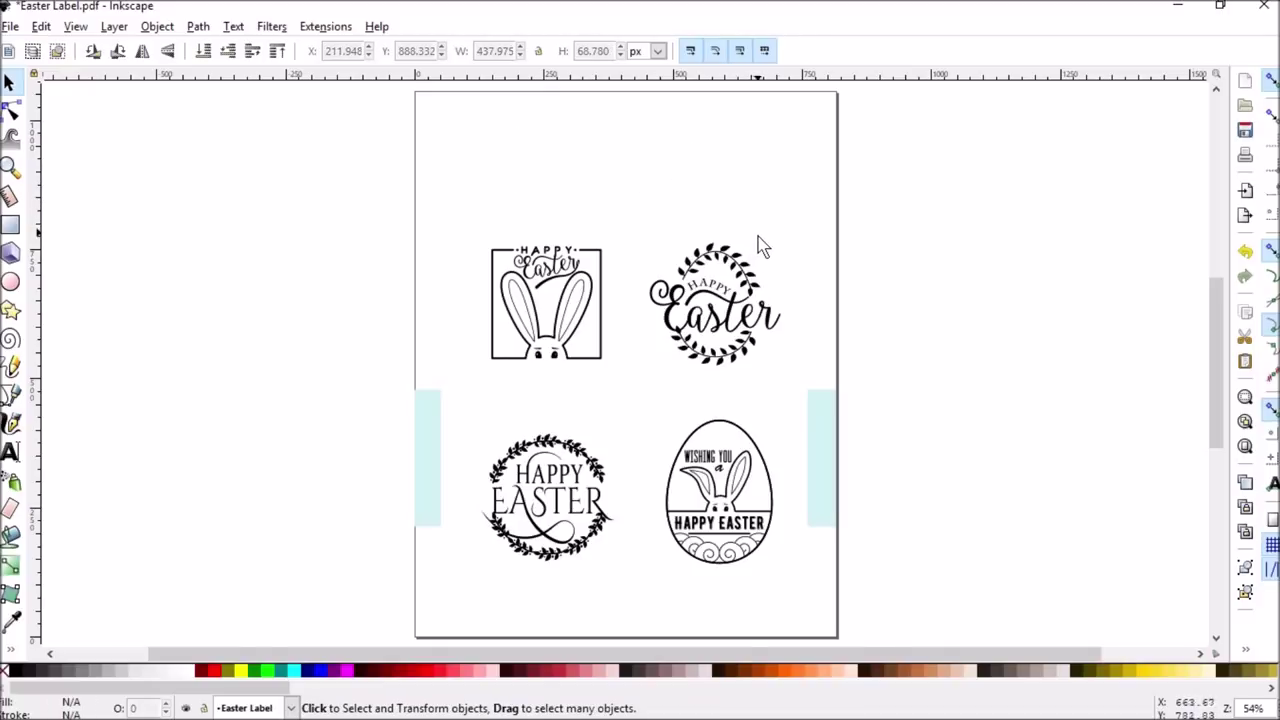
{"action": "left_click", "coordinate": [826, 466]}
{"action": "key", "text": "Delete"}
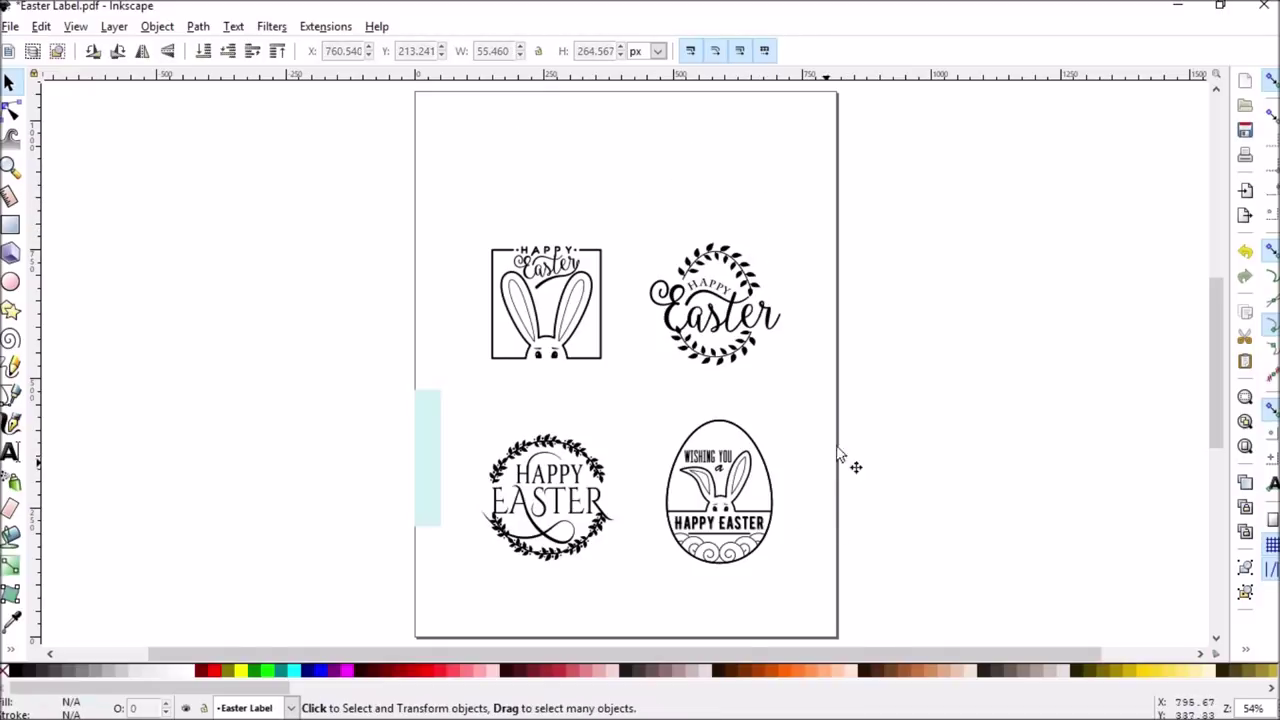
{"action": "left_click", "coordinate": [420, 488]}
{"action": "key", "text": "Delete"}
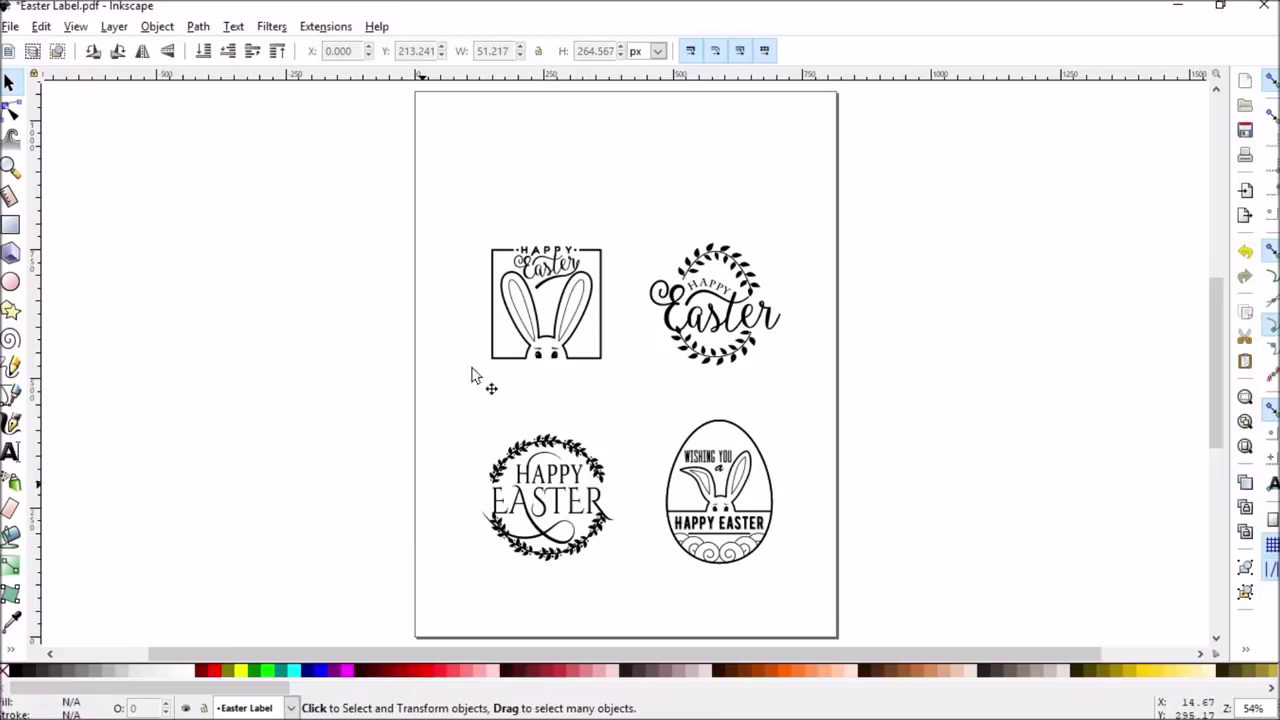
Step: Delete the square bunny label, the bunny egg label and the top-right script wreath
{"action": "left_click", "coordinate": [557, 290]}
{"action": "left_click_drag", "start_coordinate": [442, 204], "coordinate": [637, 395]}
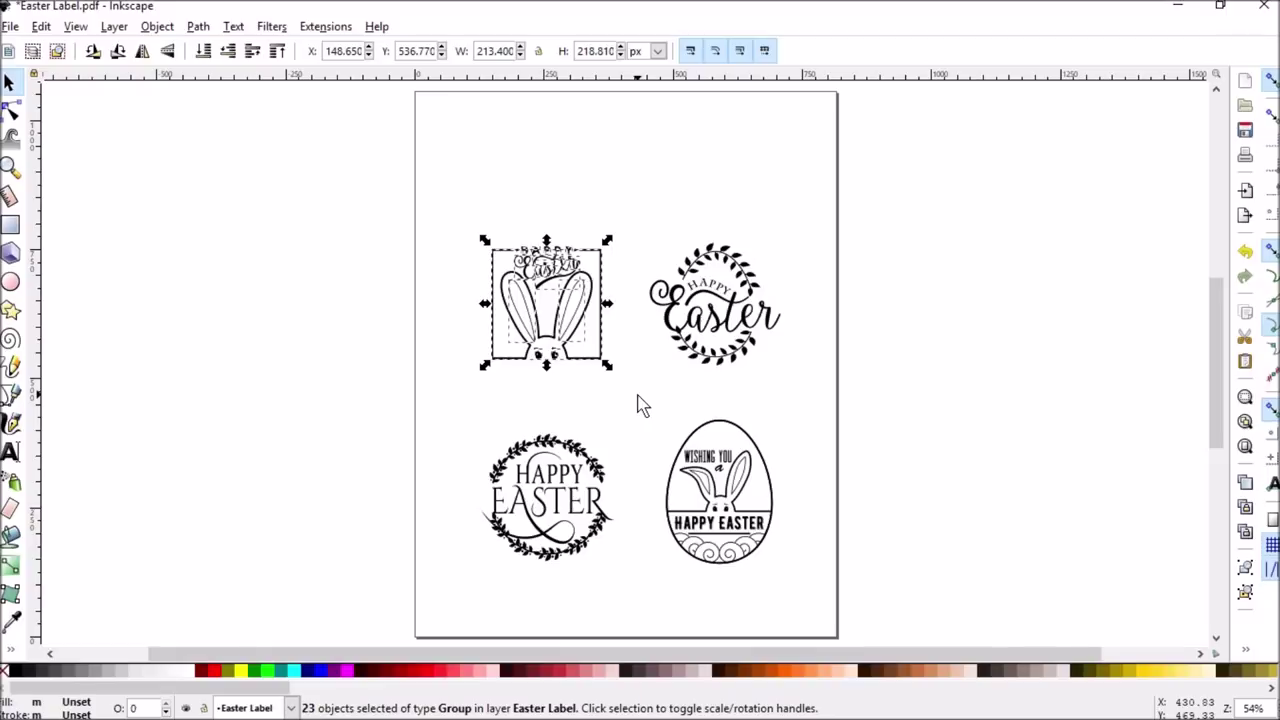
{"action": "key", "text": "Delete"}
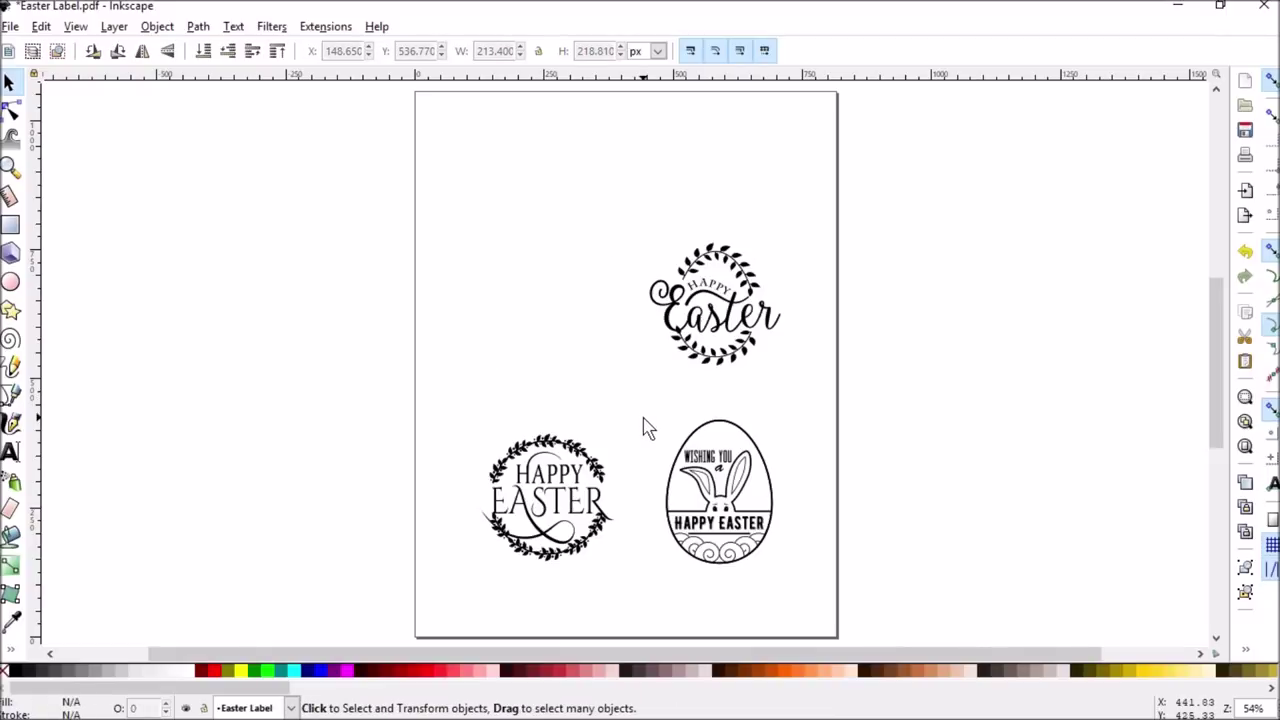
{"action": "left_click_drag", "start_coordinate": [636, 403], "coordinate": [806, 607]}
{"action": "key", "text": "Delete"}
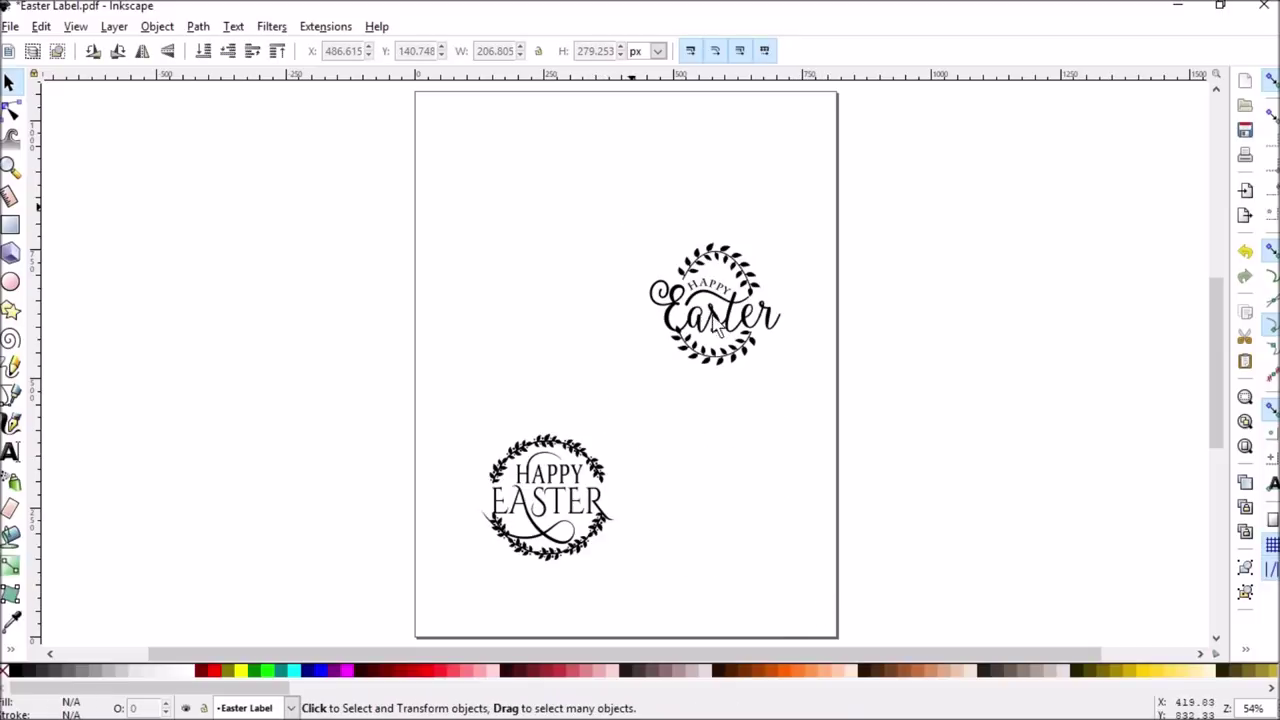
{"action": "left_click_drag", "start_coordinate": [630, 206], "coordinate": [807, 446]}
{"action": "key", "text": "Delete"}
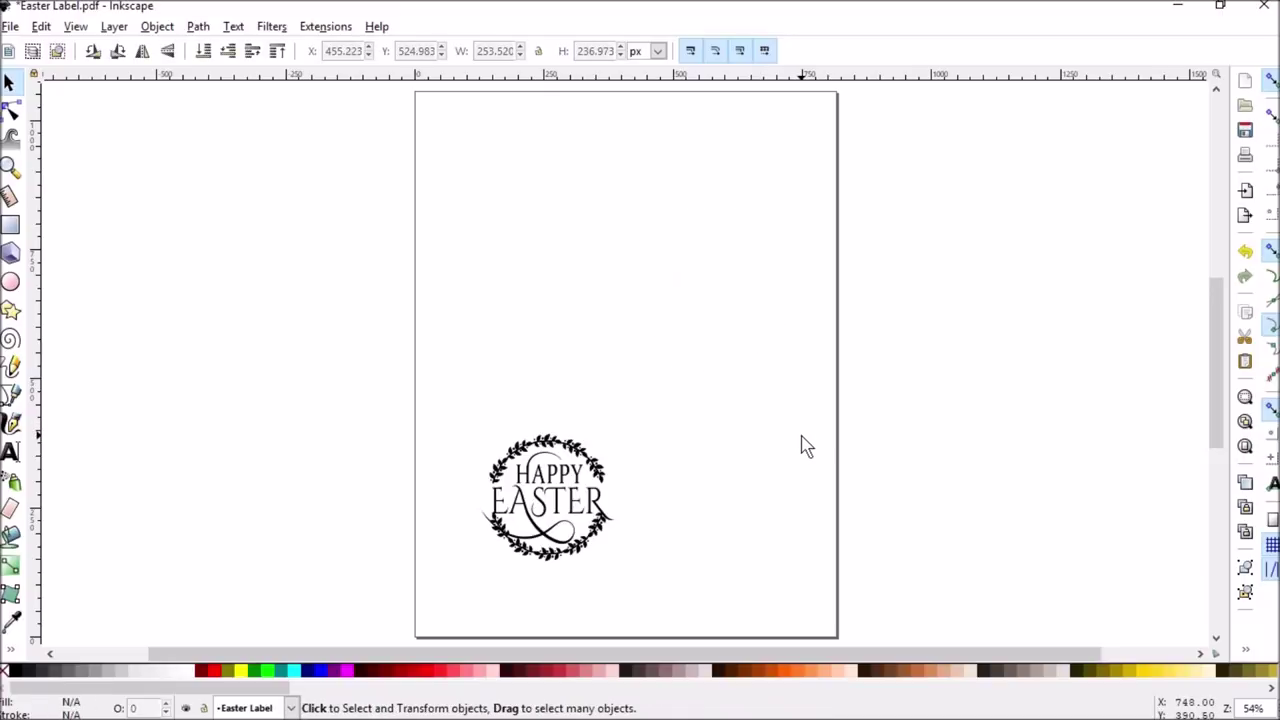
Step: Group all the wreath's parts into one object and drag it to the page's top-left
{"action": "left_click_drag", "start_coordinate": [447, 407], "coordinate": [636, 604]}
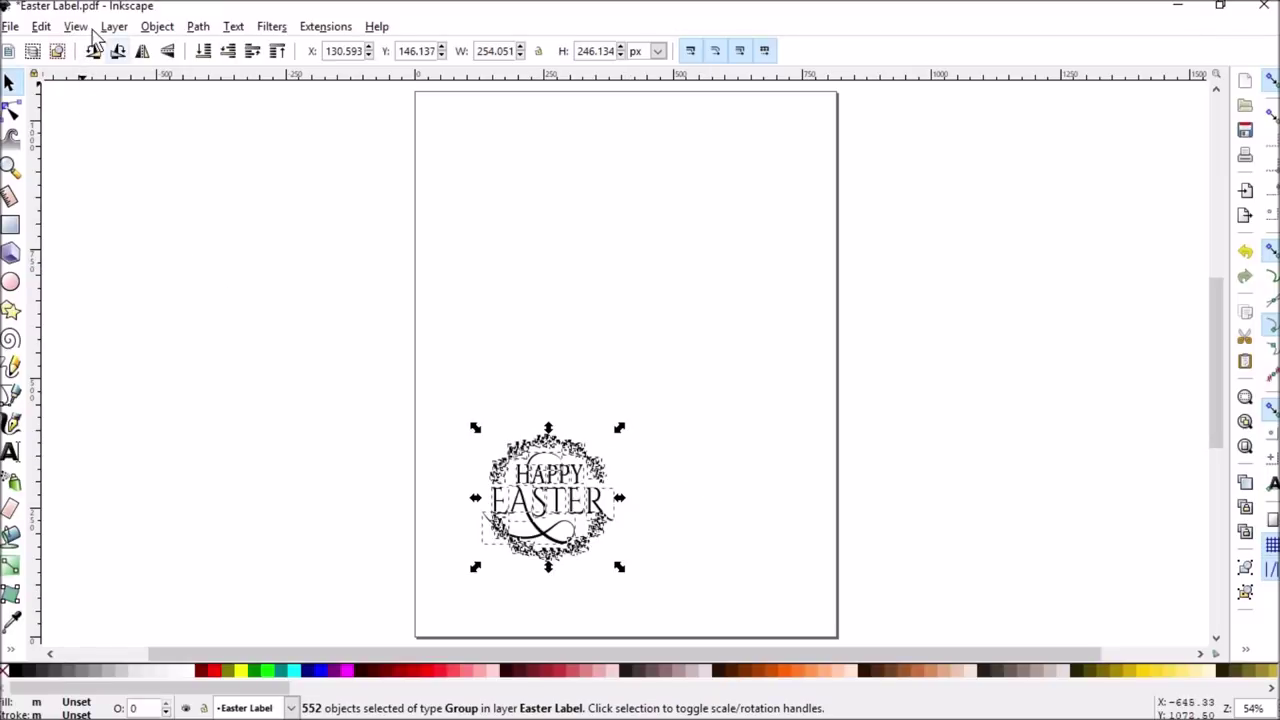
{"action": "left_click", "coordinate": [156, 27]}
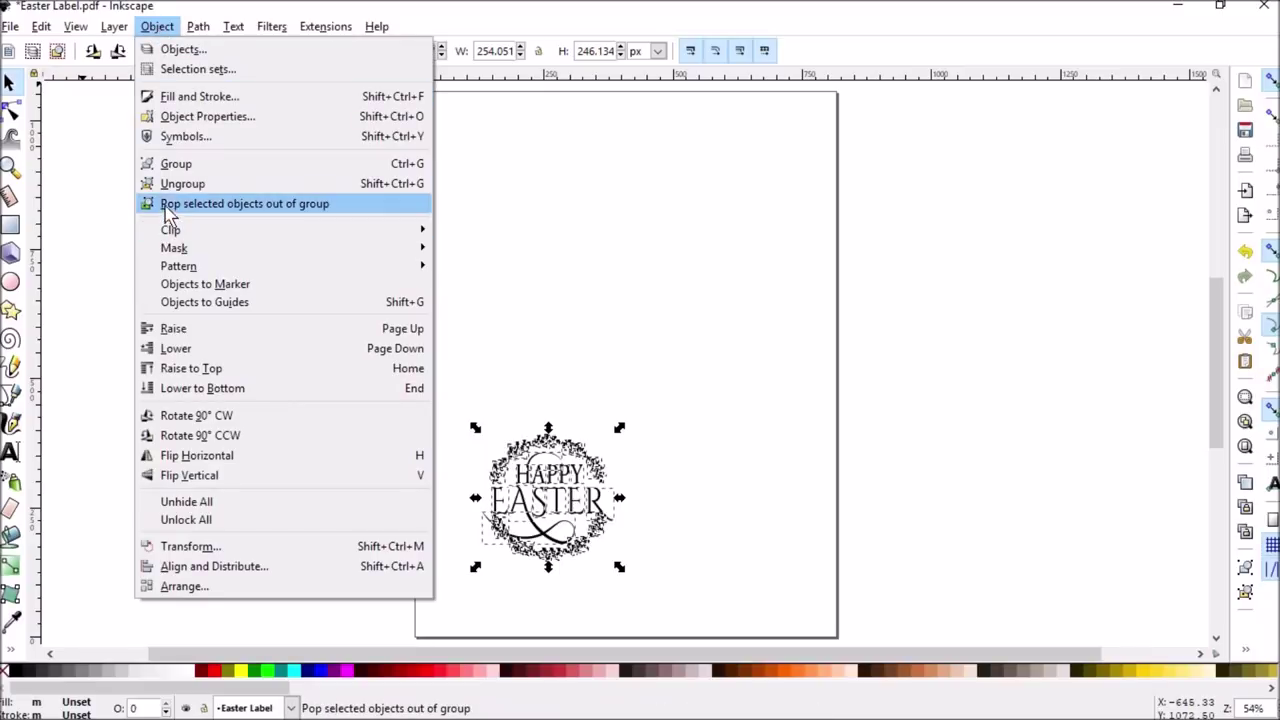
{"action": "left_click", "coordinate": [170, 165]}
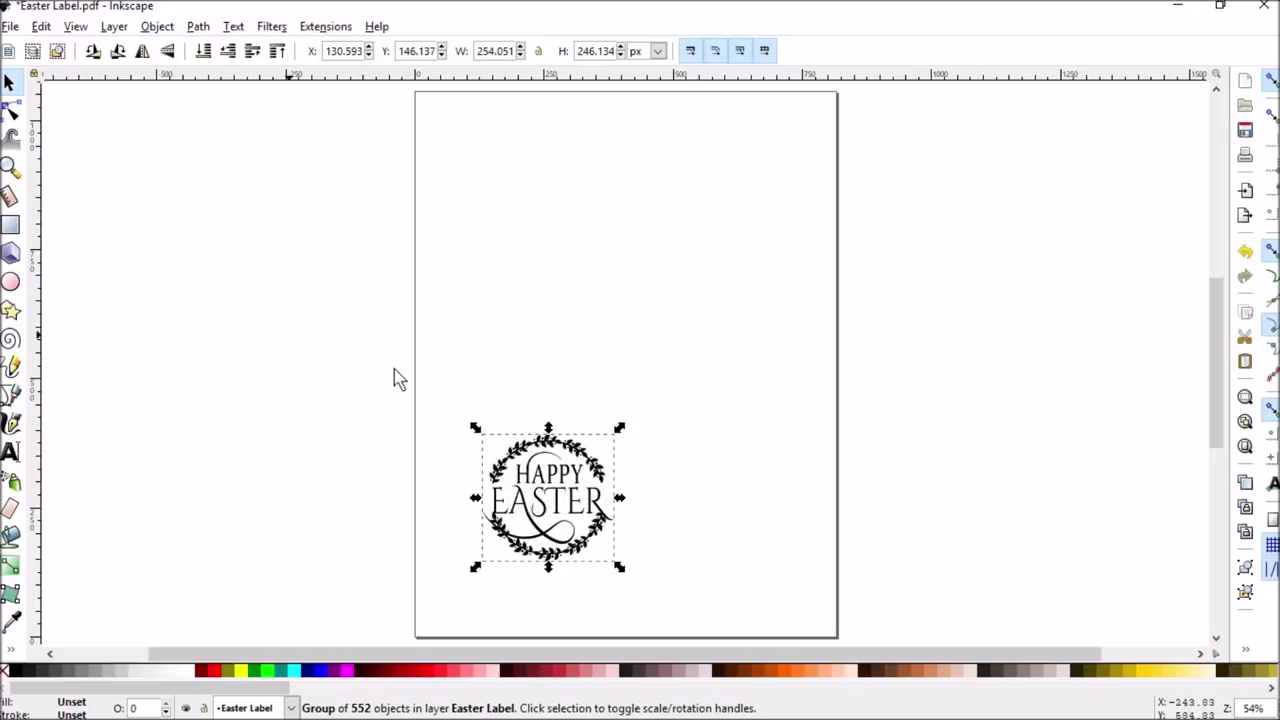
{"action": "left_click", "coordinate": [572, 386]}
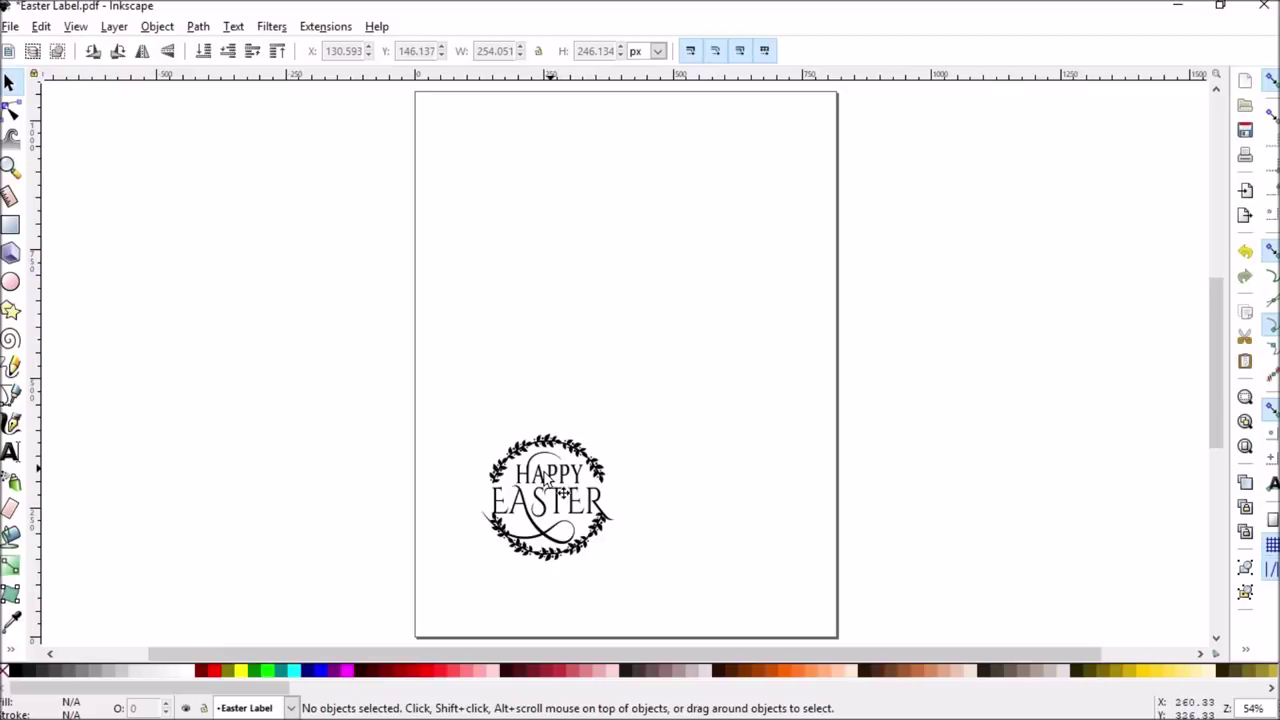
{"action": "left_click", "coordinate": [546, 478]}
{"action": "left_click_drag", "start_coordinate": [546, 478], "coordinate": [496, 150]}
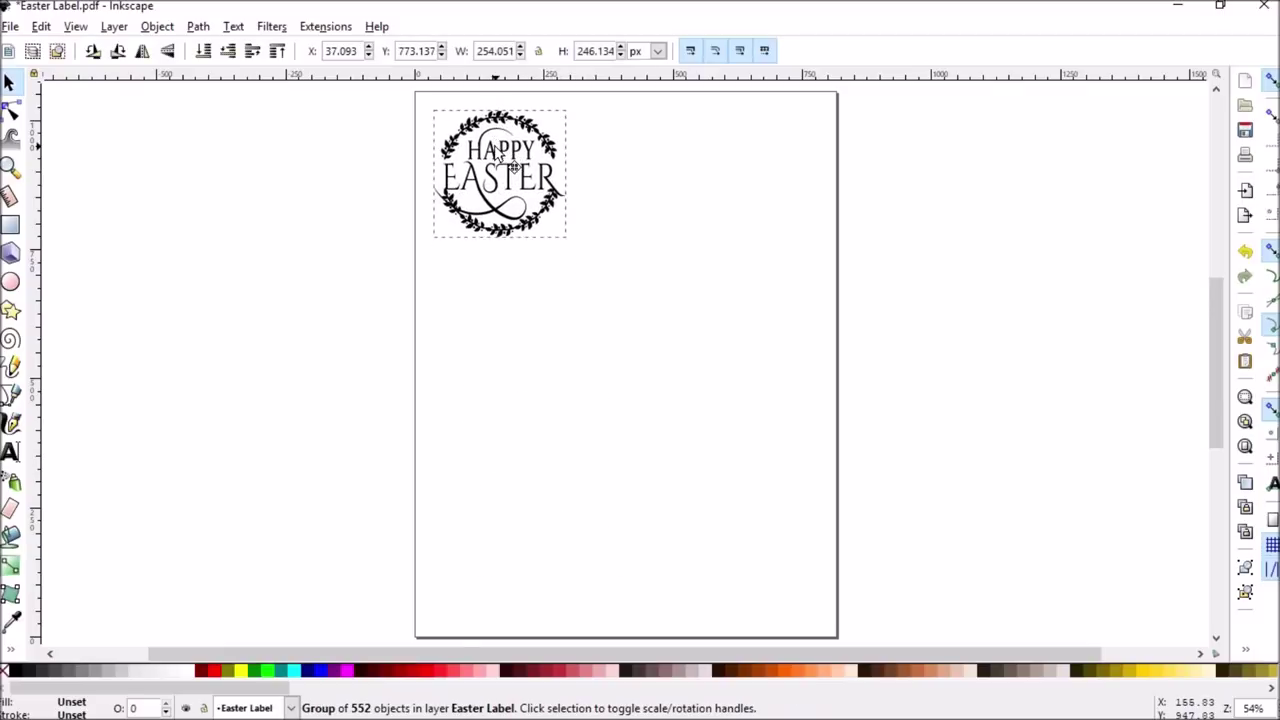
Step: Copy the wreath and paste a copy into the top-right spot beside it
{"action": "left_click", "coordinate": [617, 246]}
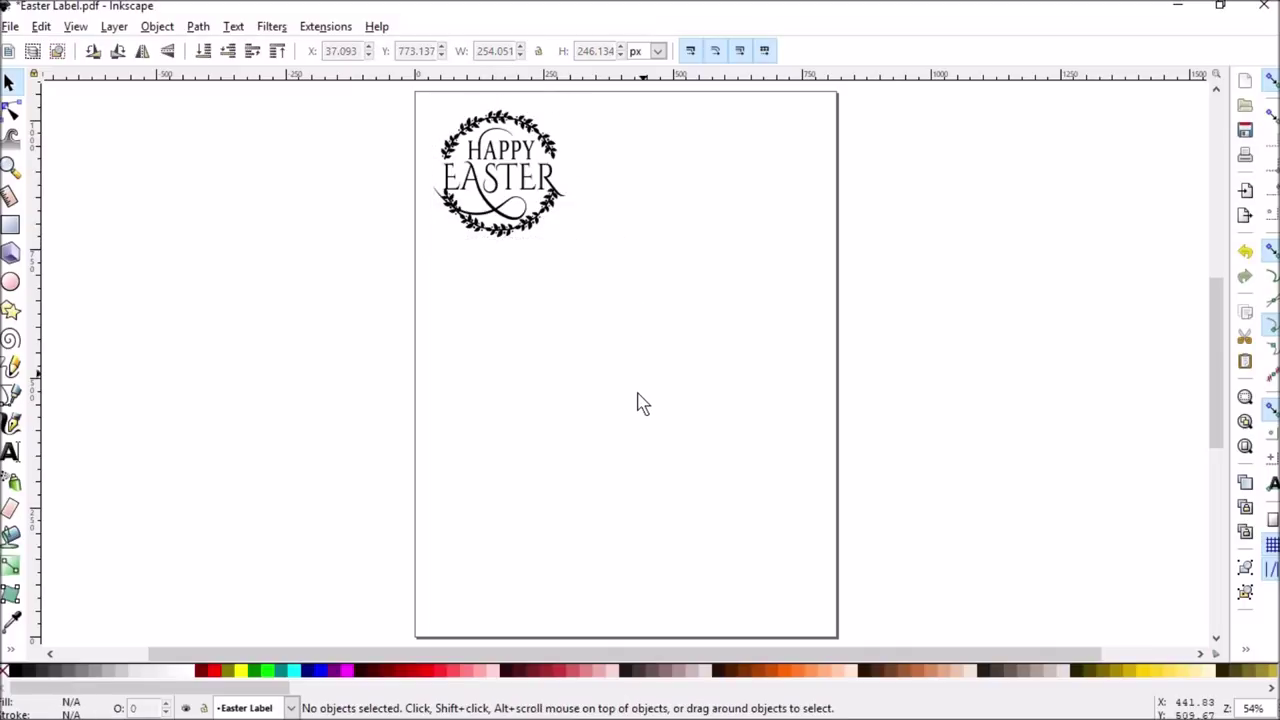
{"action": "left_click", "coordinate": [495, 182]}
{"action": "right_click", "coordinate": [493, 172]}
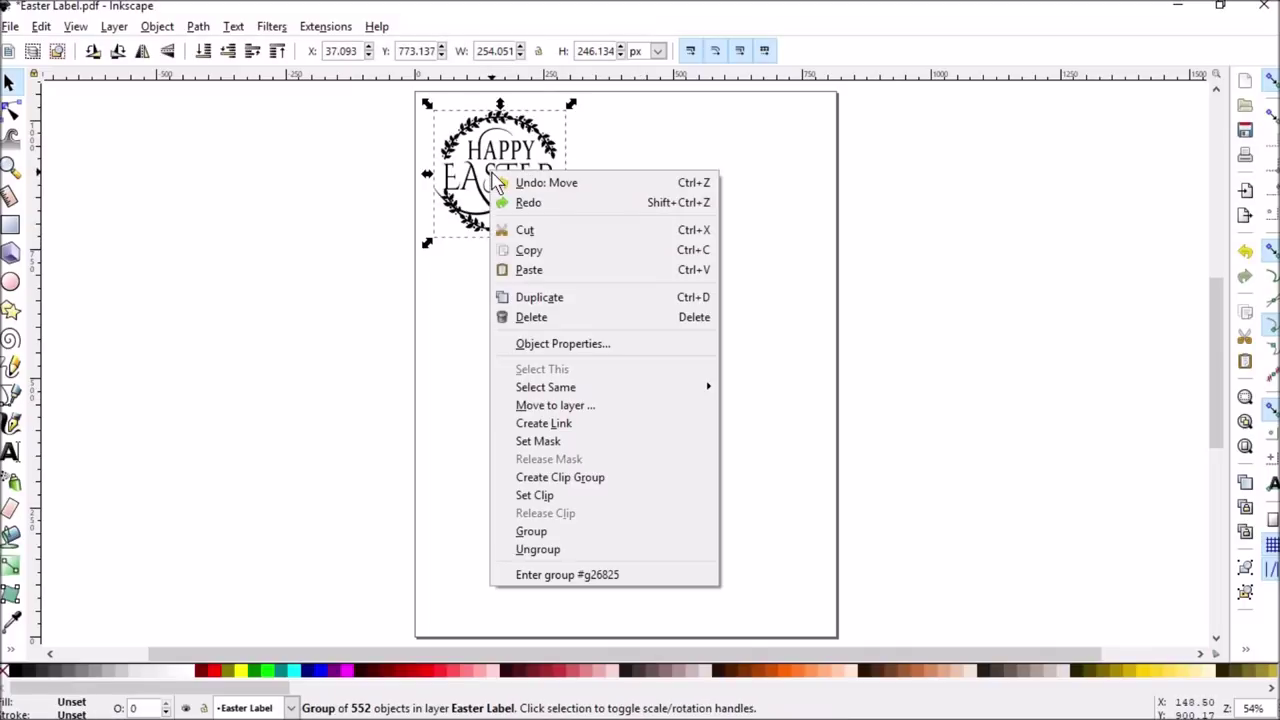
{"action": "left_click", "coordinate": [530, 252]}
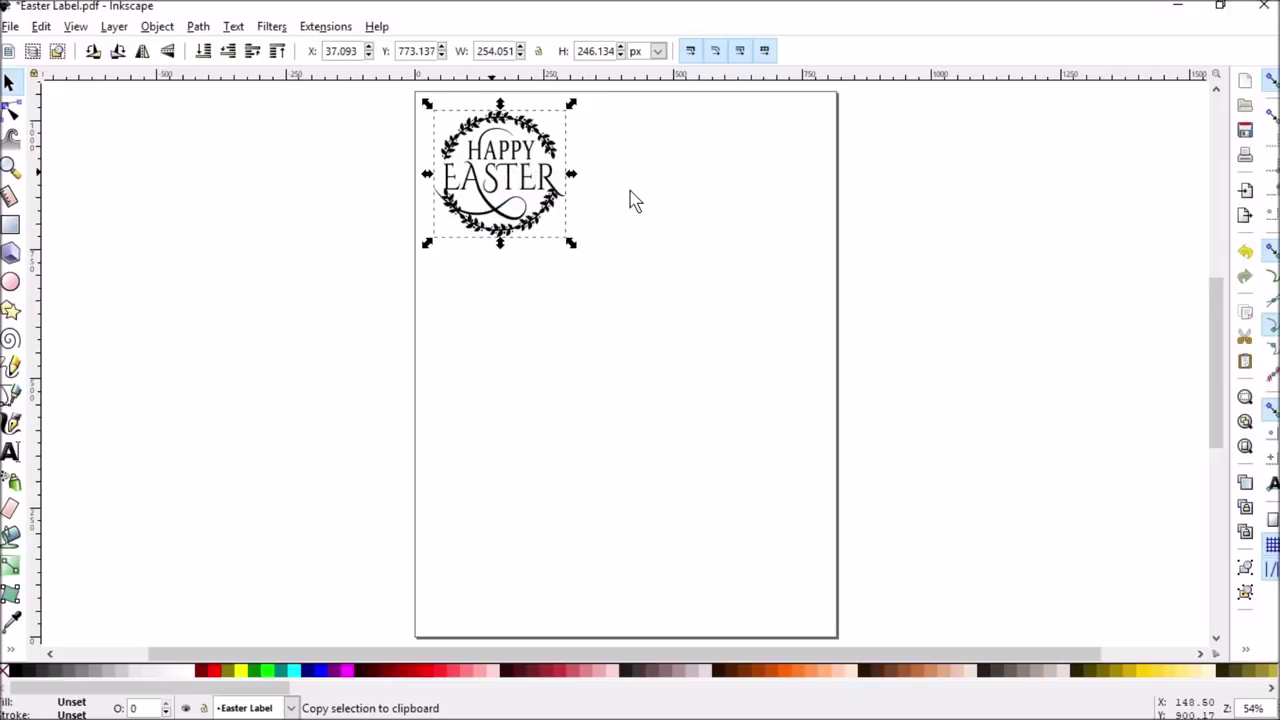
{"action": "left_click", "coordinate": [540, 283]}
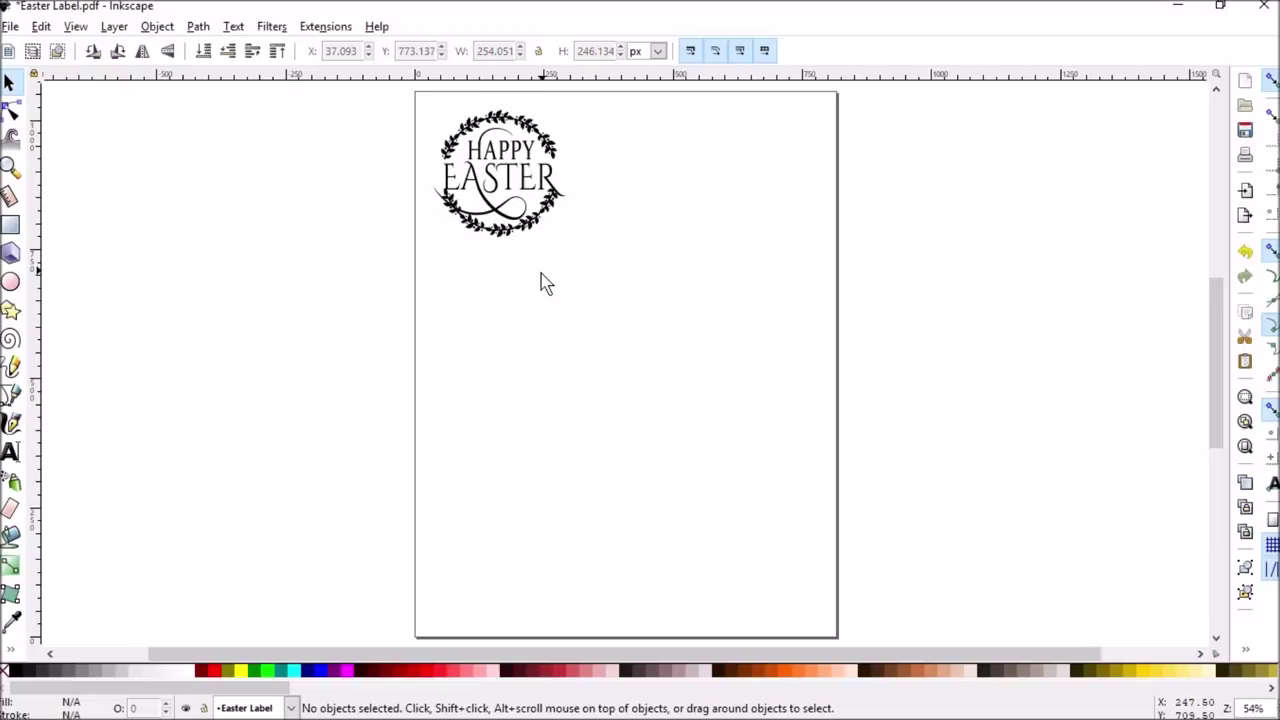
{"action": "right_click", "coordinate": [614, 208]}
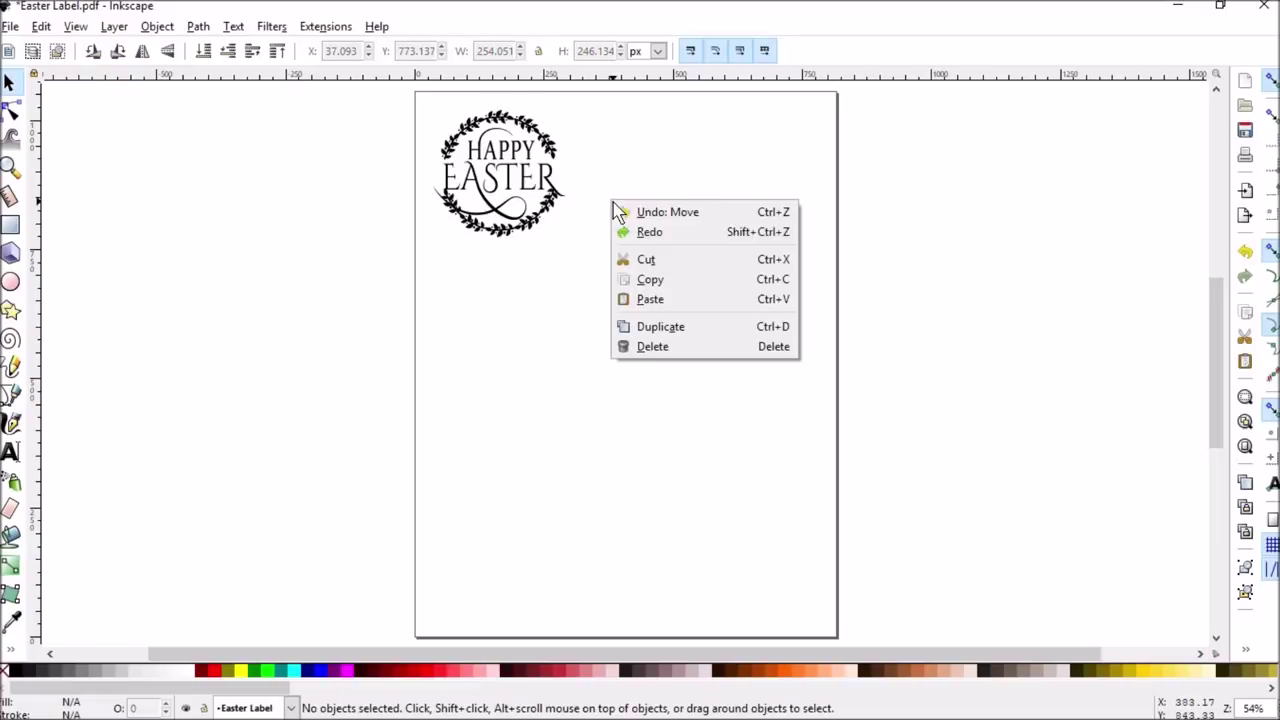
{"action": "left_click", "coordinate": [648, 303]}
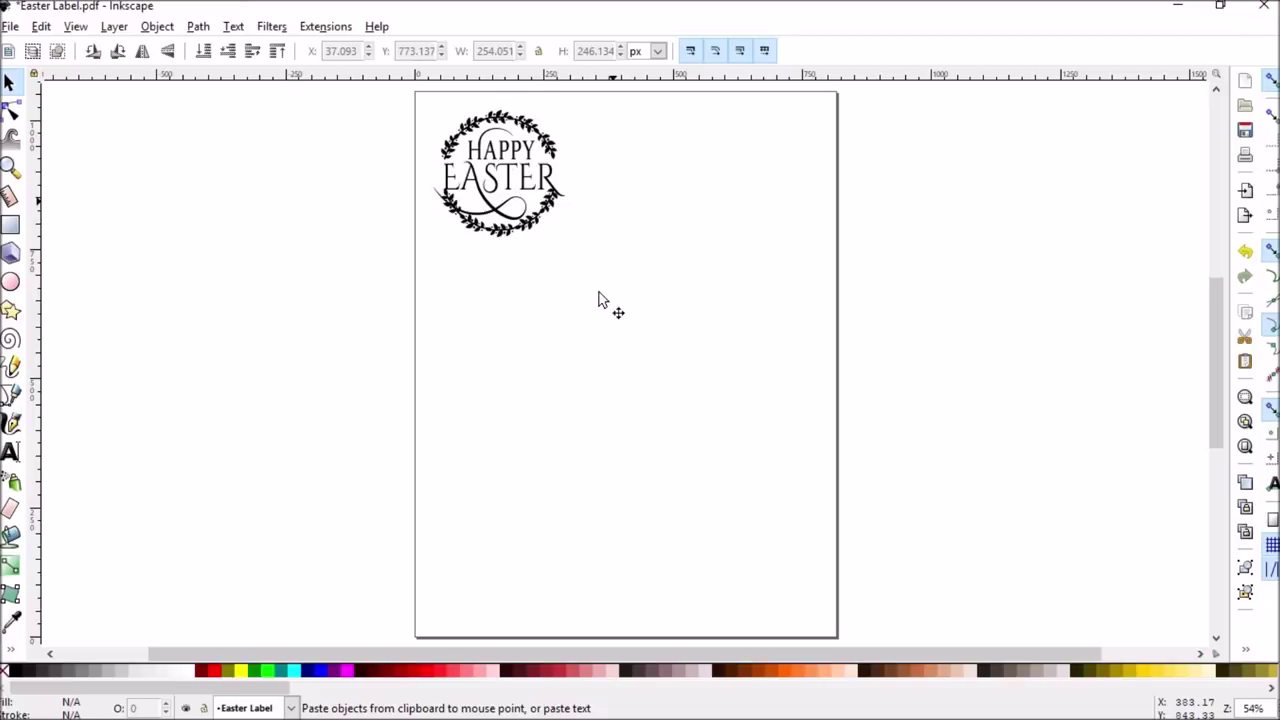
{"action": "left_click_drag", "start_coordinate": [605, 289], "coordinate": [721, 166]}
Step: Paste a third wreath and place it below the first on the left
{"action": "left_click", "coordinate": [517, 309]}
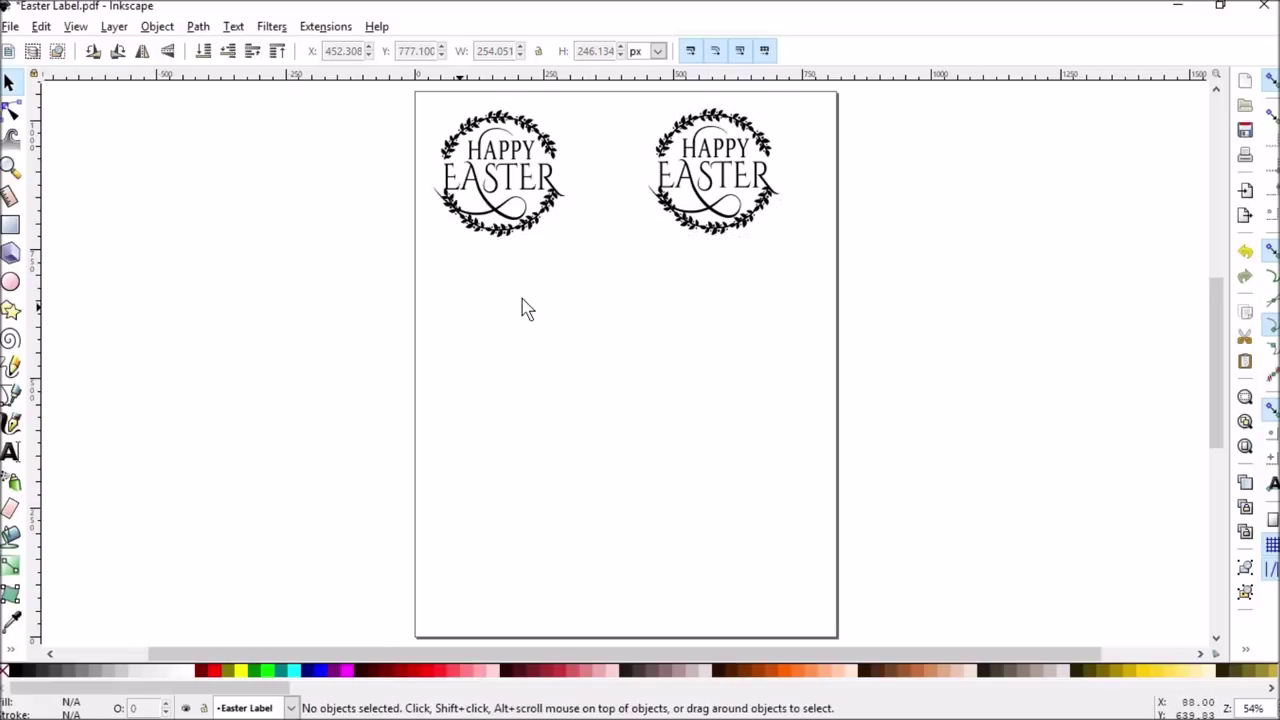
{"action": "left_click", "coordinate": [567, 400]}
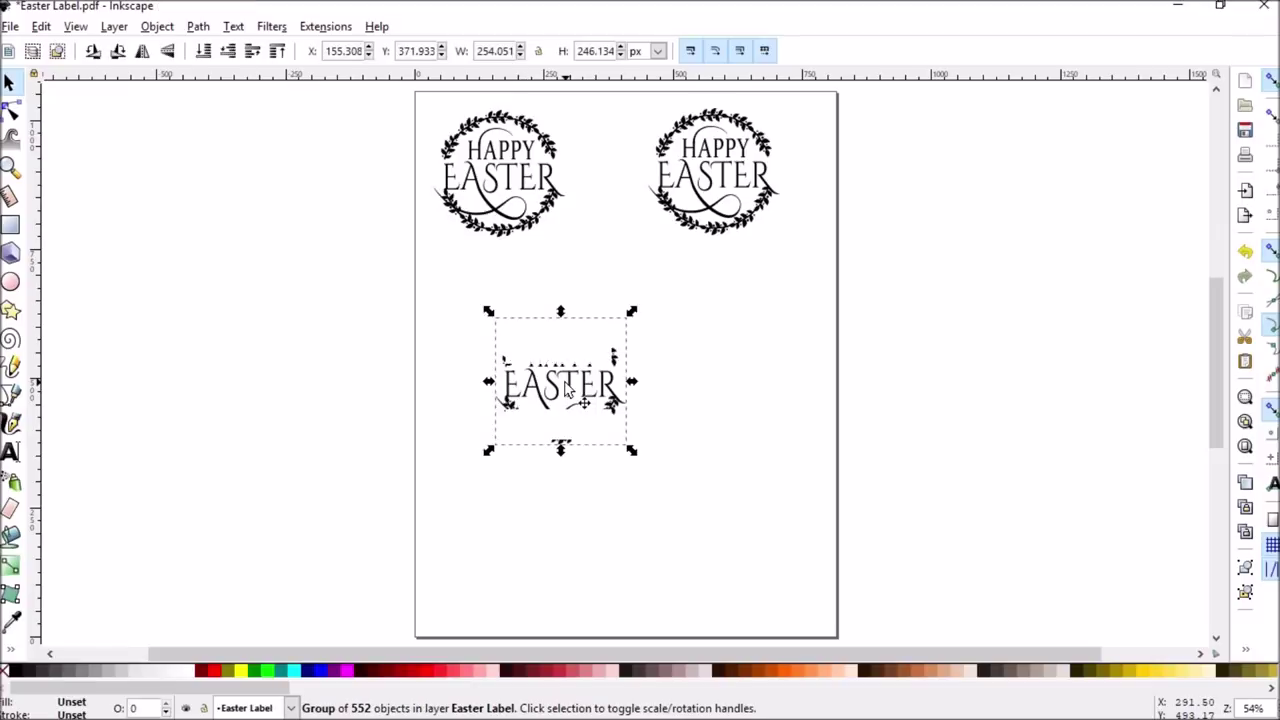
{"action": "left_click_drag", "start_coordinate": [567, 390], "coordinate": [522, 331]}
Step: Nudge the three wreaths so the top pair is level and the lower one sits under the top-left
{"action": "left_click", "coordinate": [497, 167]}
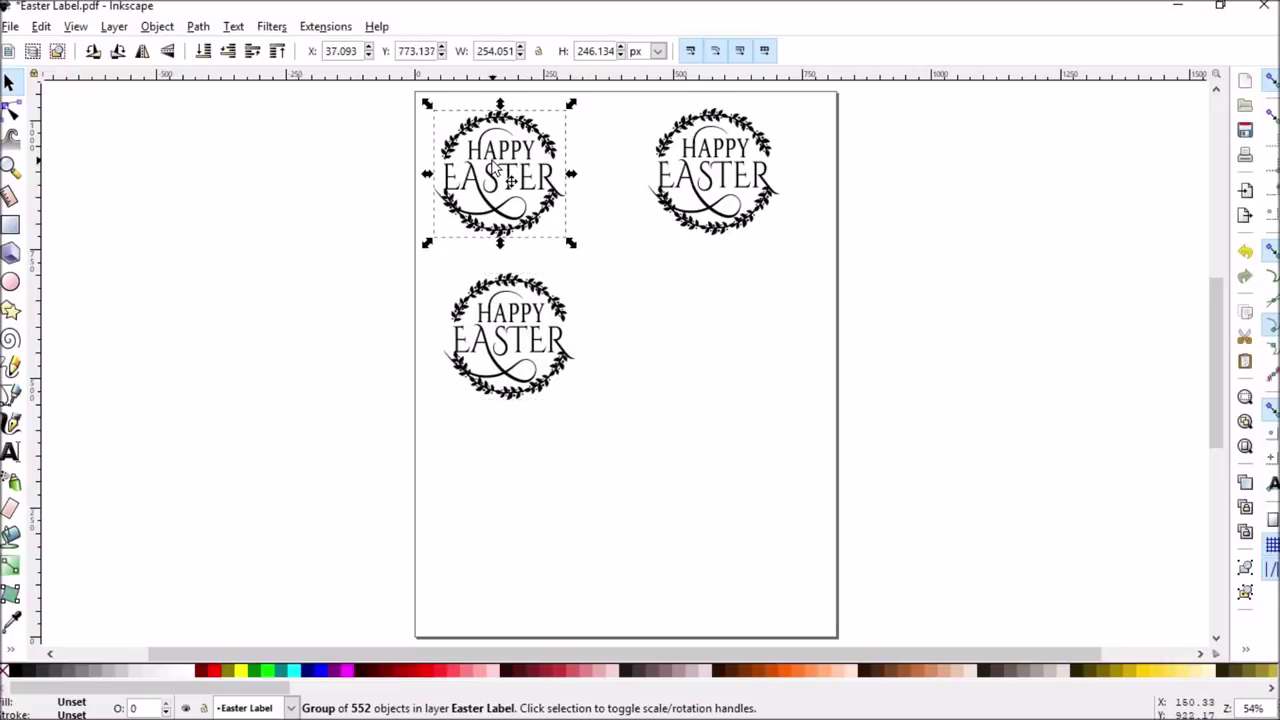
{"action": "left_click_drag", "start_coordinate": [497, 167], "coordinate": [521, 196]}
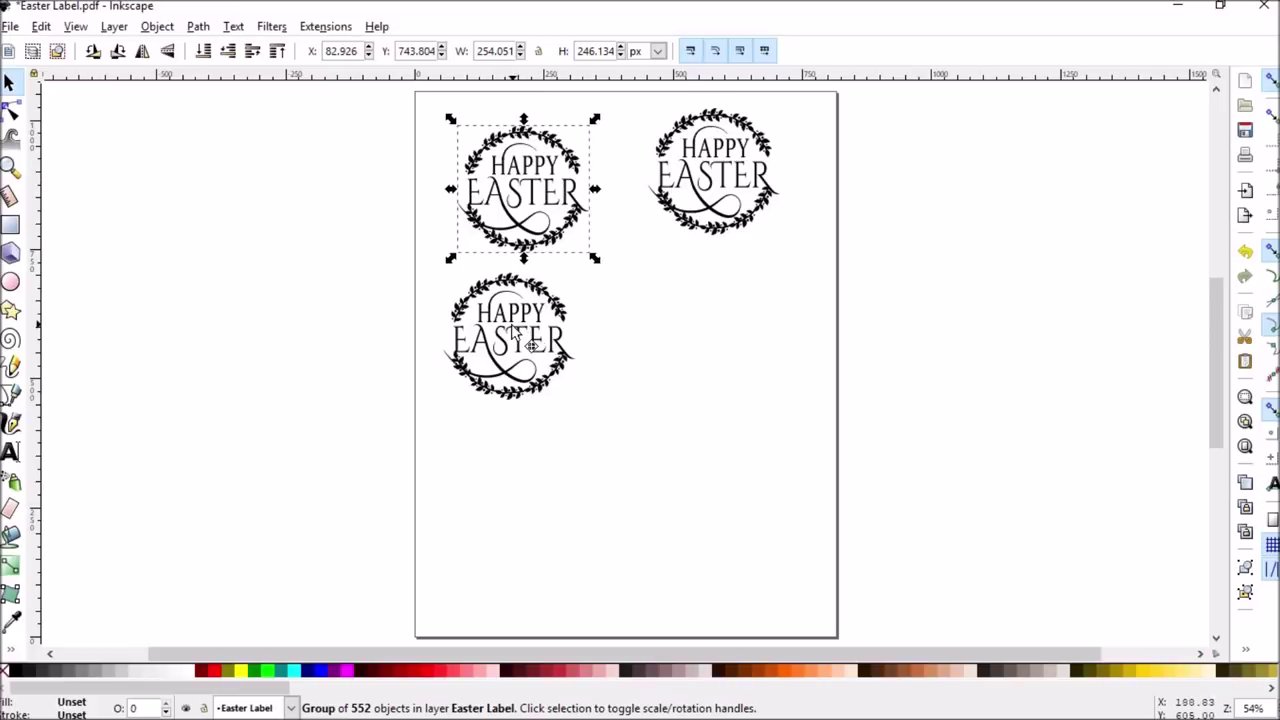
{"action": "left_click", "coordinate": [522, 339]}
{"action": "left_click_drag", "start_coordinate": [522, 339], "coordinate": [539, 351]}
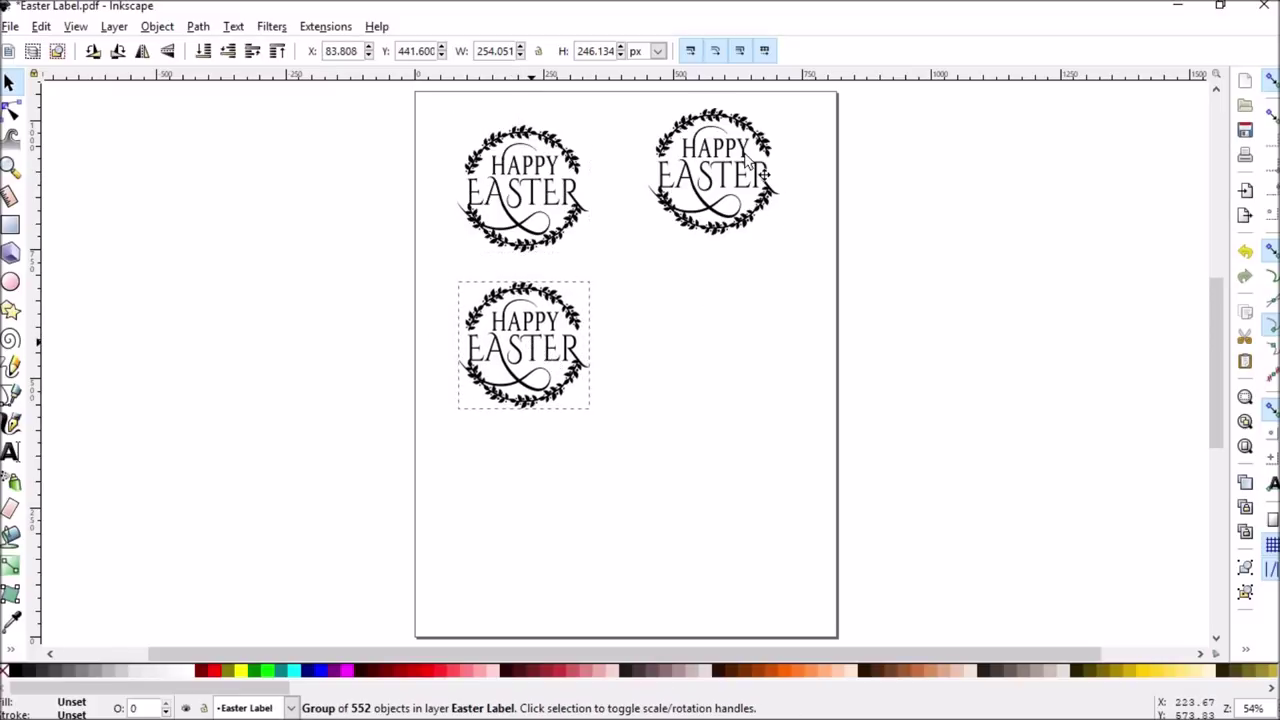
{"action": "left_click", "coordinate": [704, 185]}
{"action": "left_click_drag", "start_coordinate": [704, 185], "coordinate": [703, 207]}
Step: Paste a fourth wreath into the middle-right spot
{"action": "left_click", "coordinate": [703, 349]}
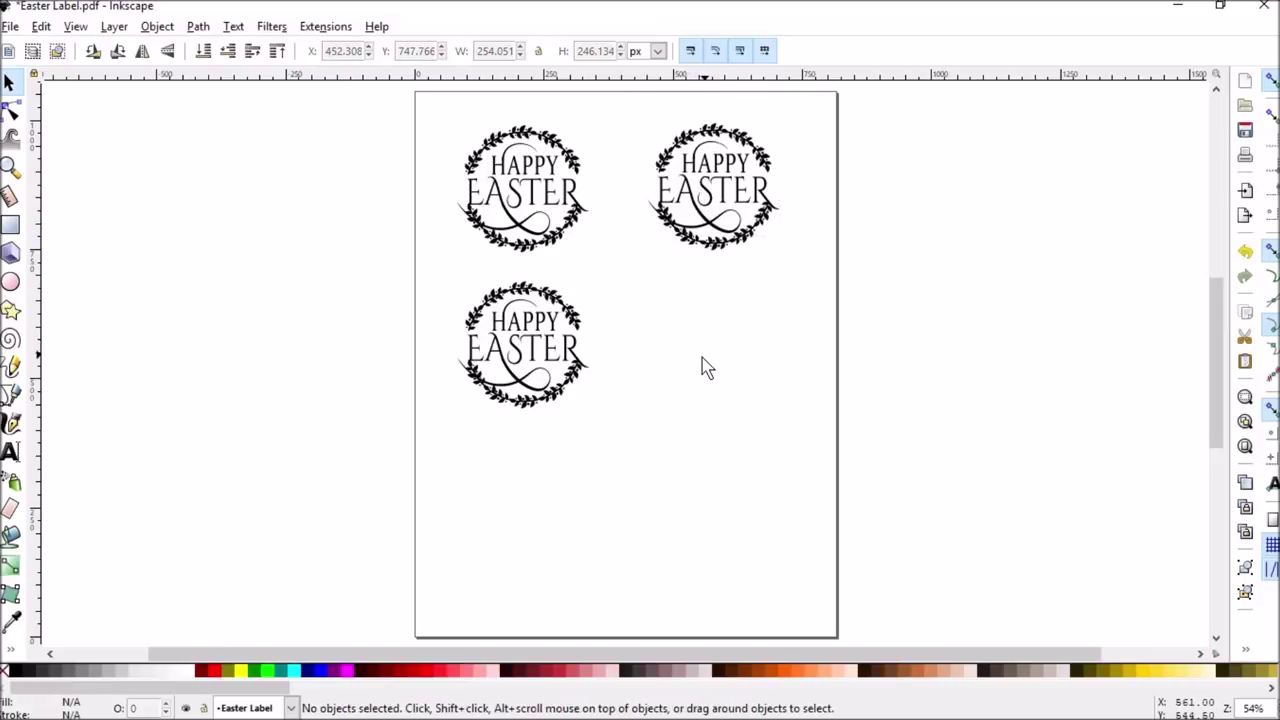
{"action": "right_click", "coordinate": [701, 349]}
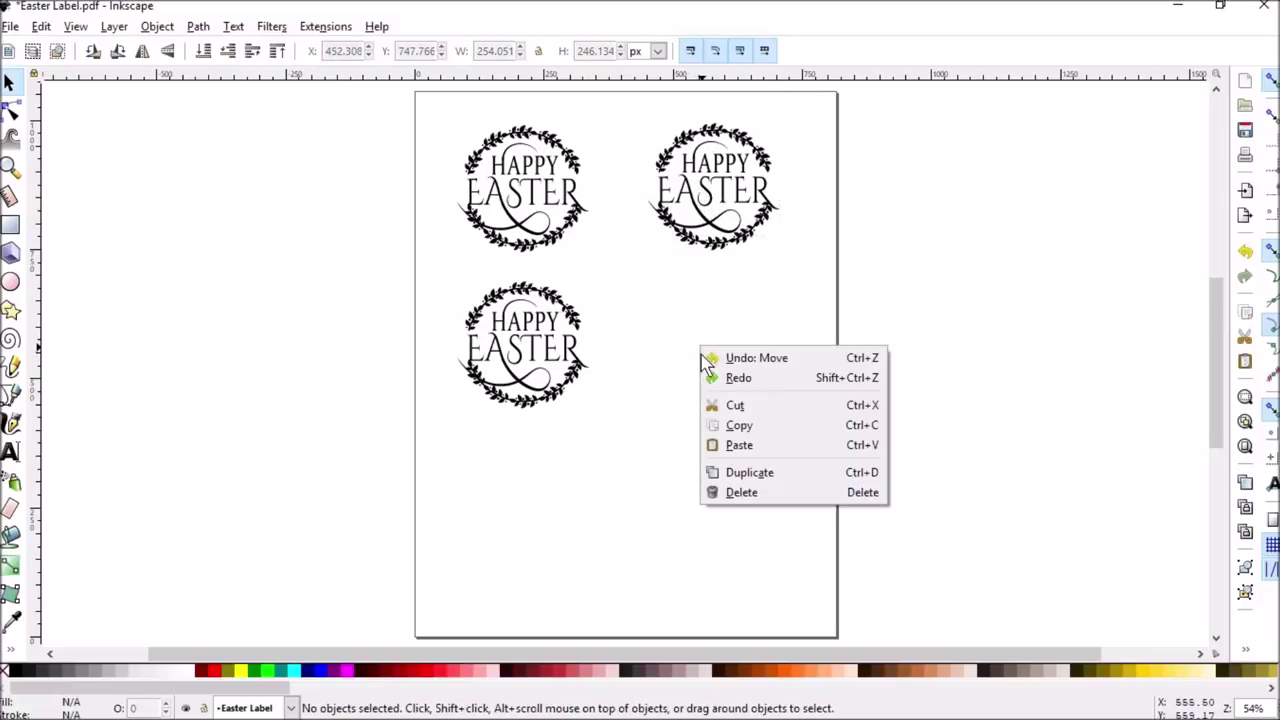
{"action": "left_click", "coordinate": [725, 452]}
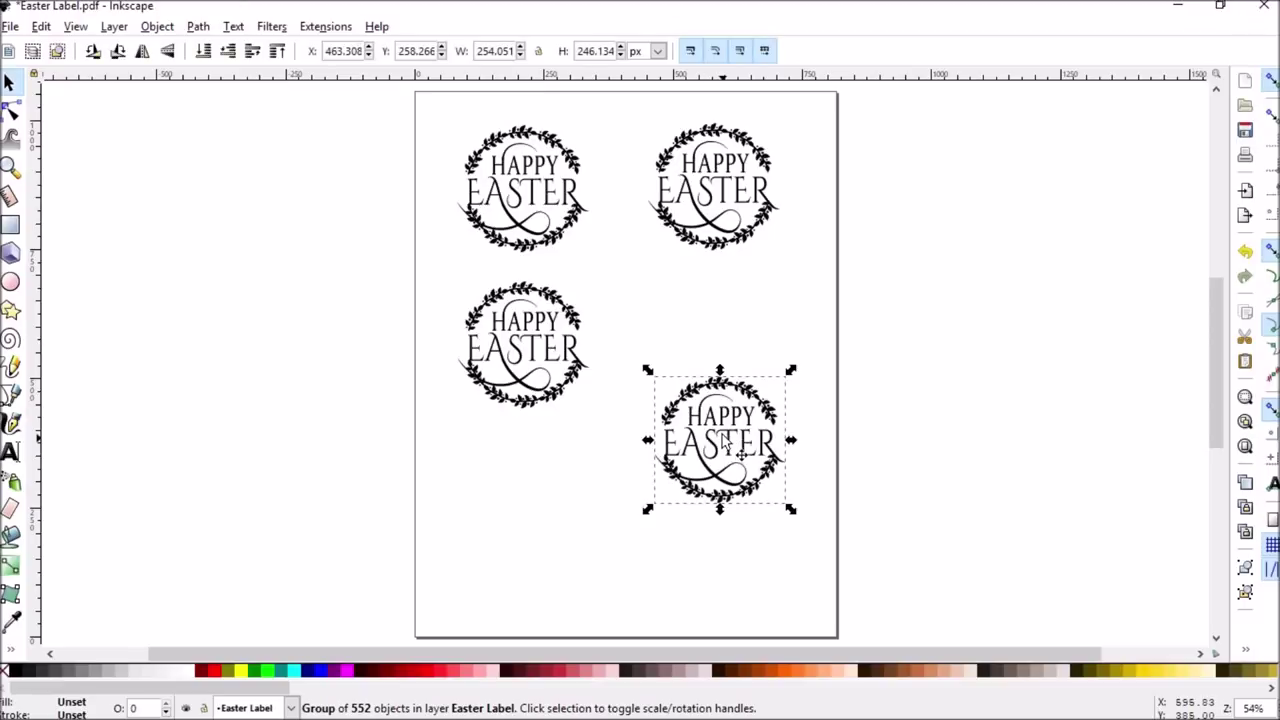
{"action": "left_click_drag", "start_coordinate": [718, 432], "coordinate": [720, 323]}
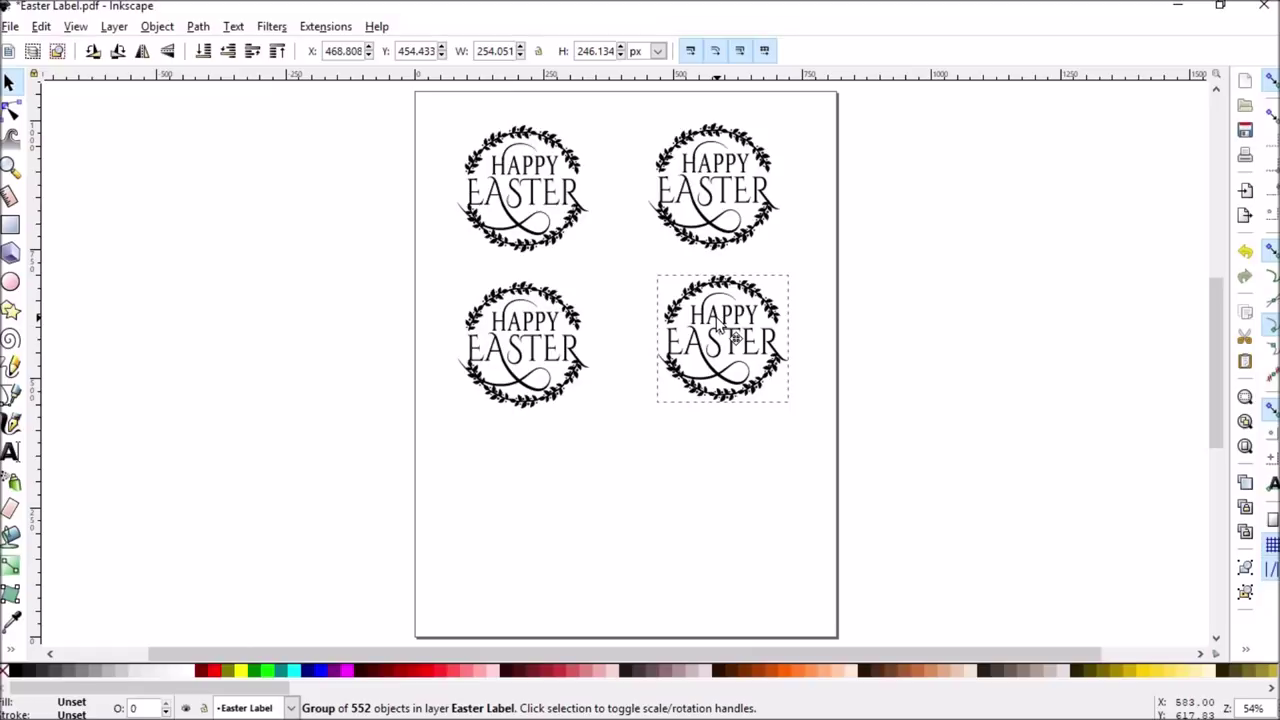
Step: Paste a fifth wreath into the bottom-left spot
{"action": "left_click", "coordinate": [651, 480]}
{"action": "right_click", "coordinate": [515, 516]}
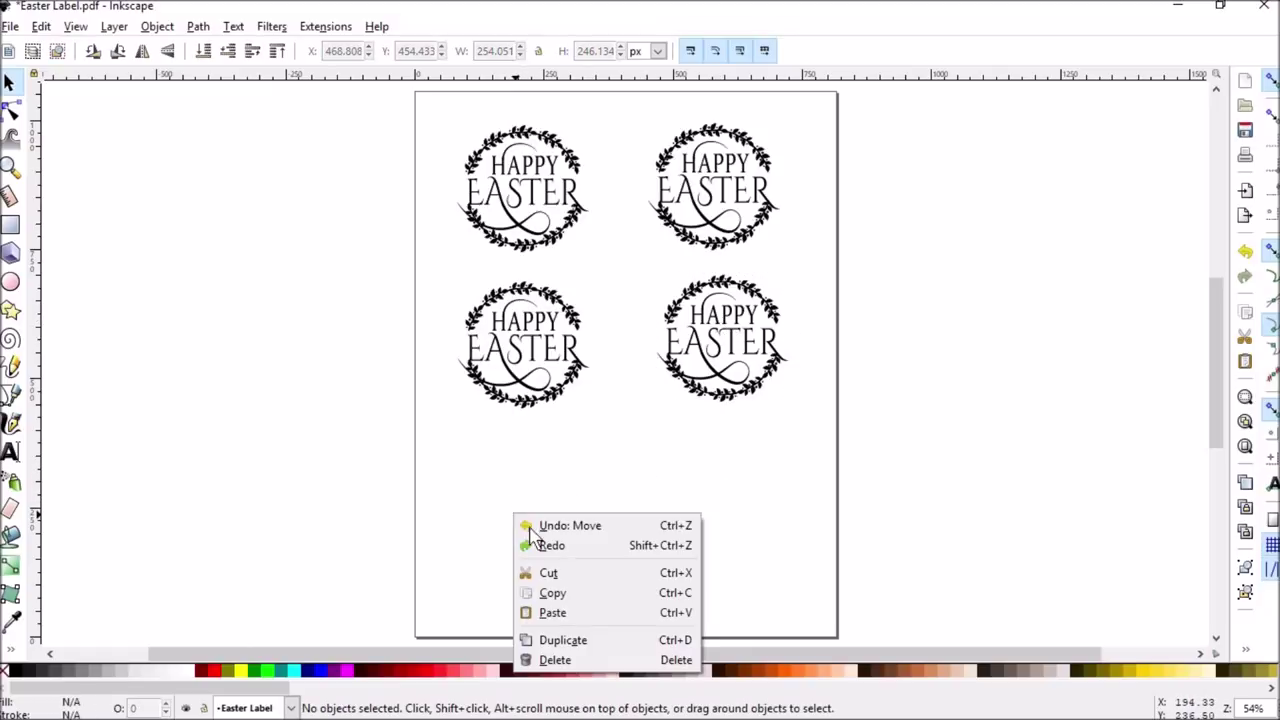
{"action": "left_click", "coordinate": [562, 613]}
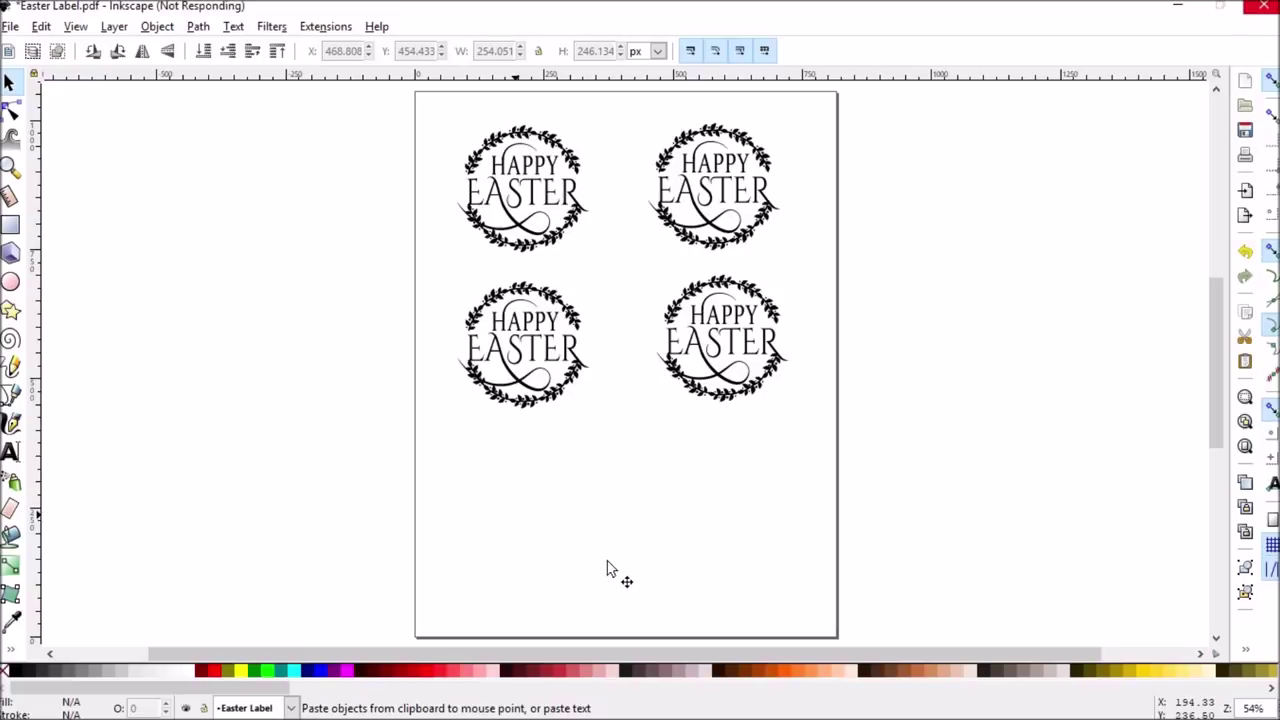
{"action": "left_click_drag", "start_coordinate": [612, 560], "coordinate": [529, 504]}
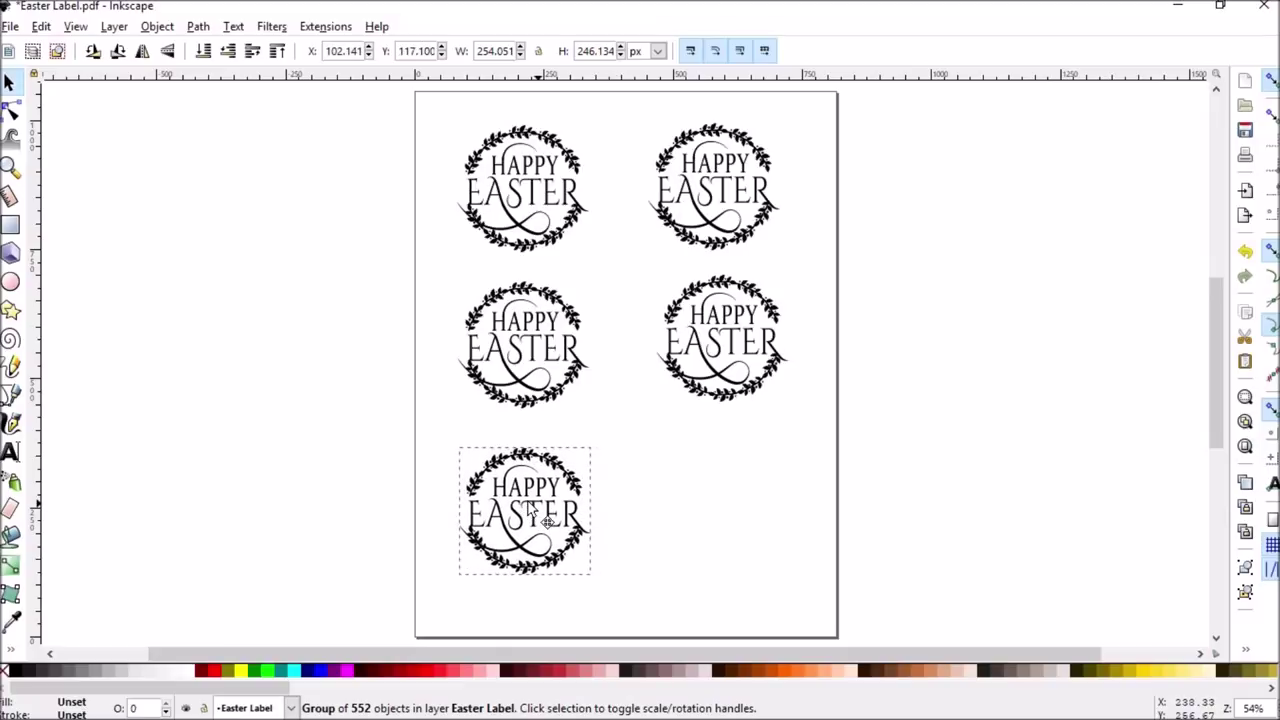
Step: Paste the sixth wreath and align it in the bottom-right spot
{"action": "left_click", "coordinate": [712, 529]}
{"action": "right_click", "coordinate": [712, 518]}
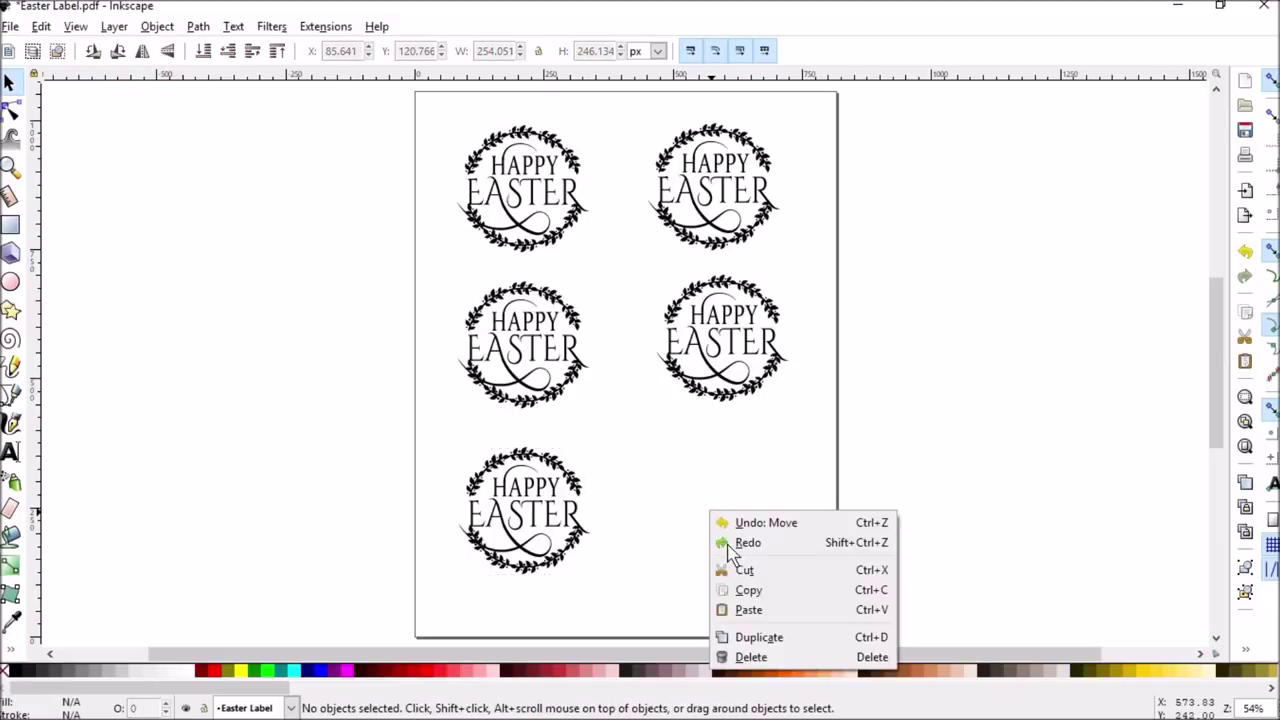
{"action": "left_click", "coordinate": [748, 612]}
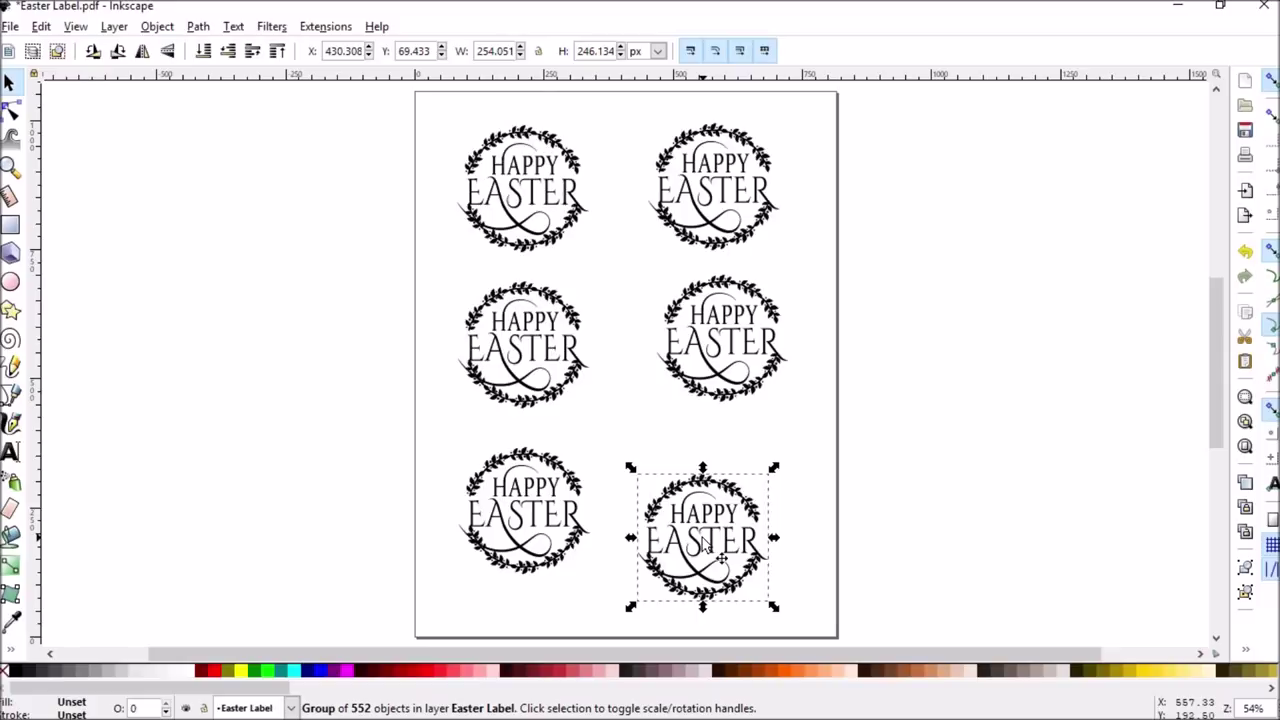
{"action": "left_click_drag", "start_coordinate": [712, 530], "coordinate": [740, 508]}
{"action": "left_click", "coordinate": [875, 476]}
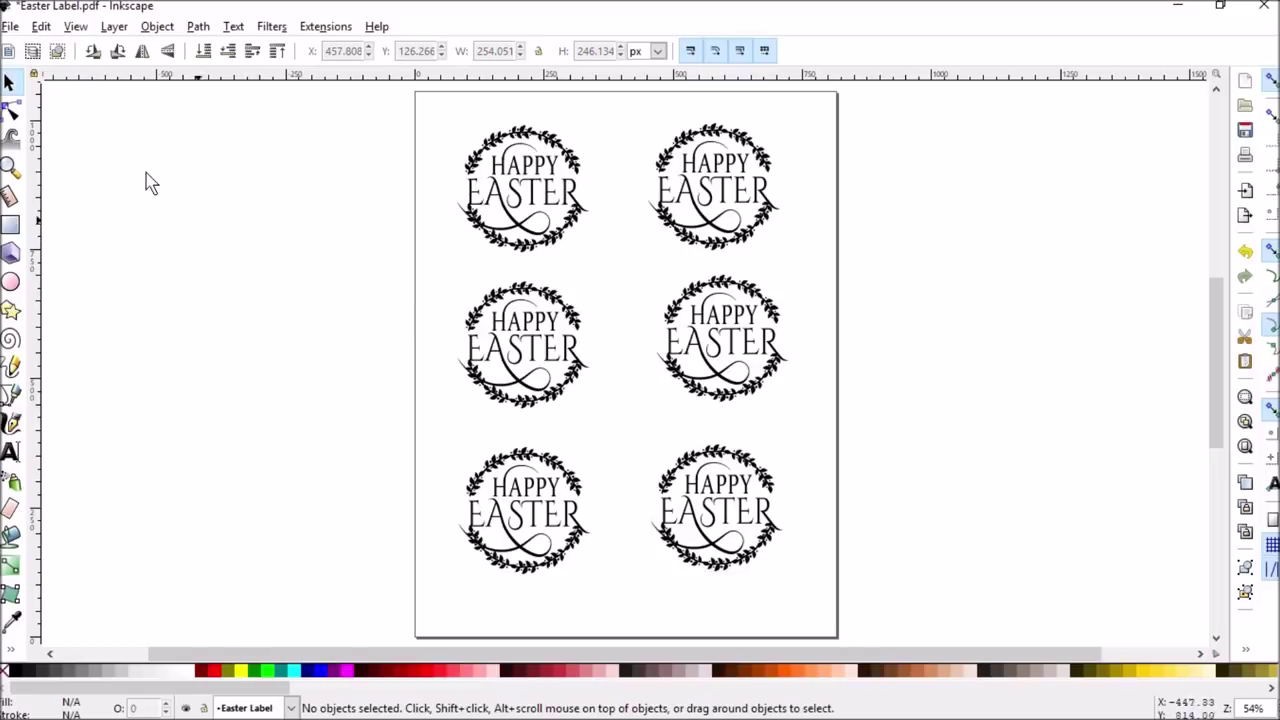
{"action": "left_click", "coordinate": [11, 27]}
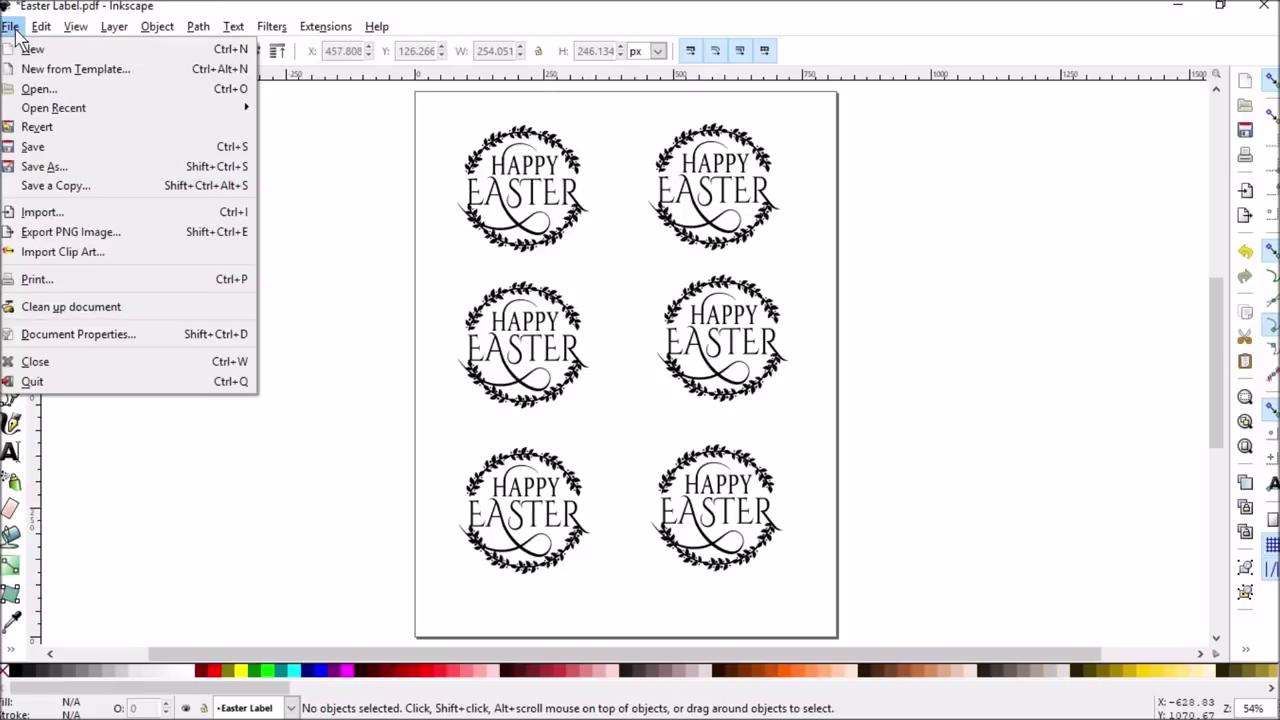
Step: Rubber-band select all six wreath labels and group them into a single 6-object group
{"action": "mouse_move", "coordinate": [41, 27]}
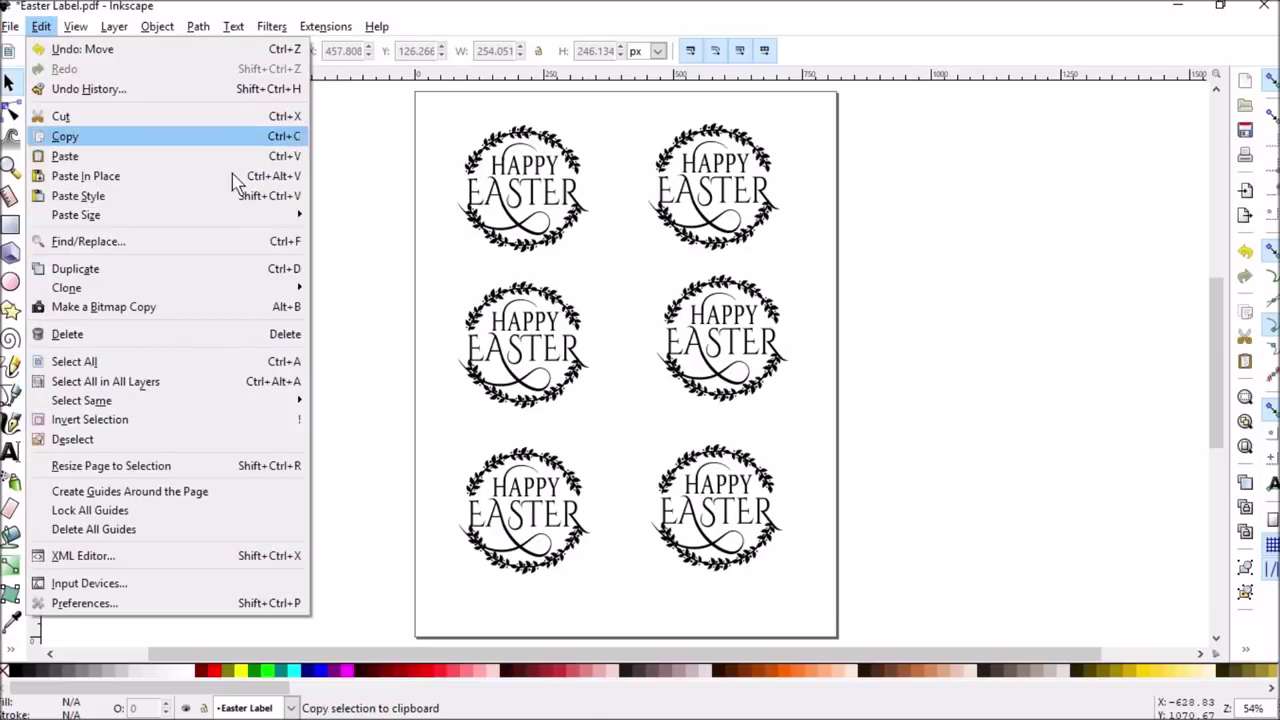
{"action": "left_click", "coordinate": [385, 243]}
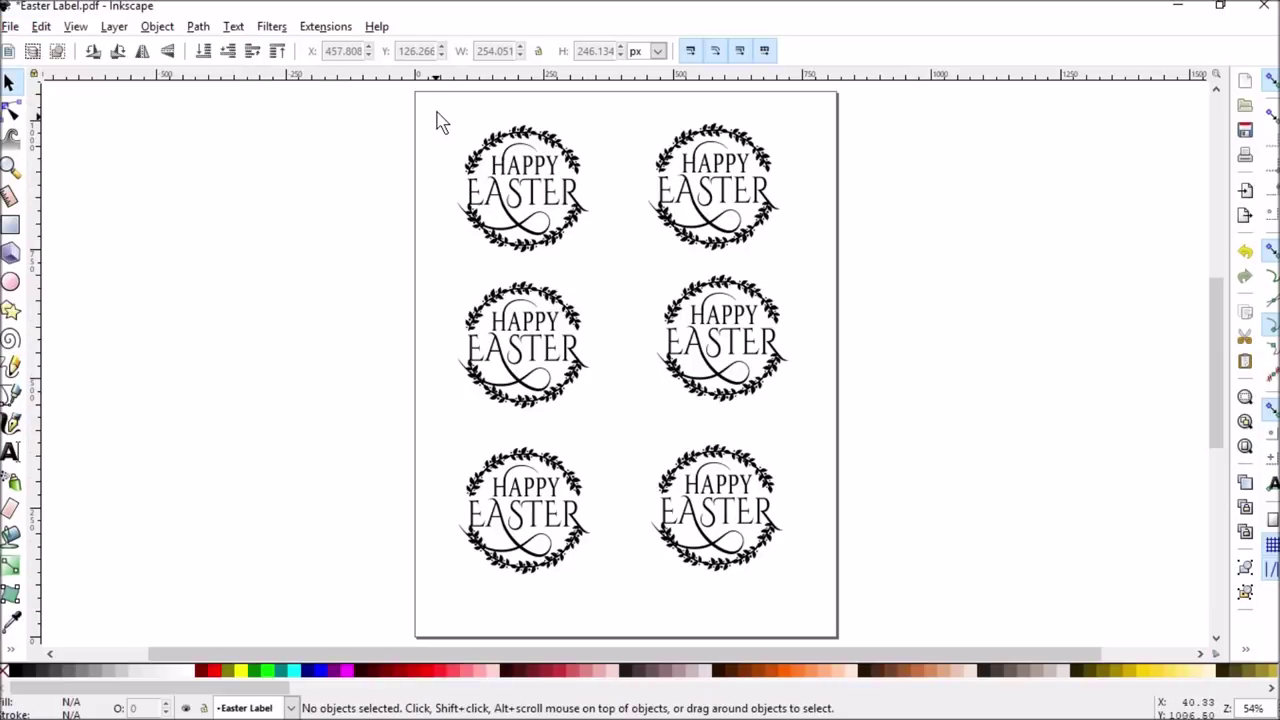
{"action": "left_click_drag", "start_coordinate": [437, 110], "coordinate": [816, 598]}
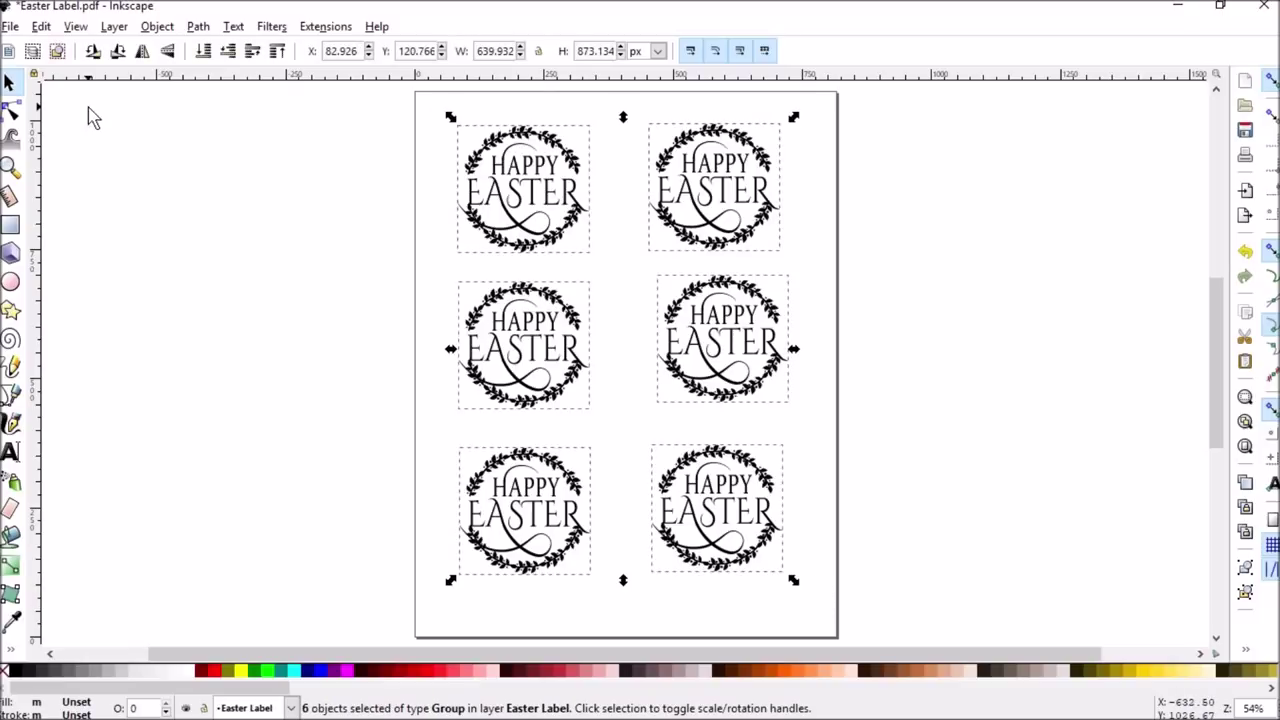
{"action": "left_click", "coordinate": [157, 26]}
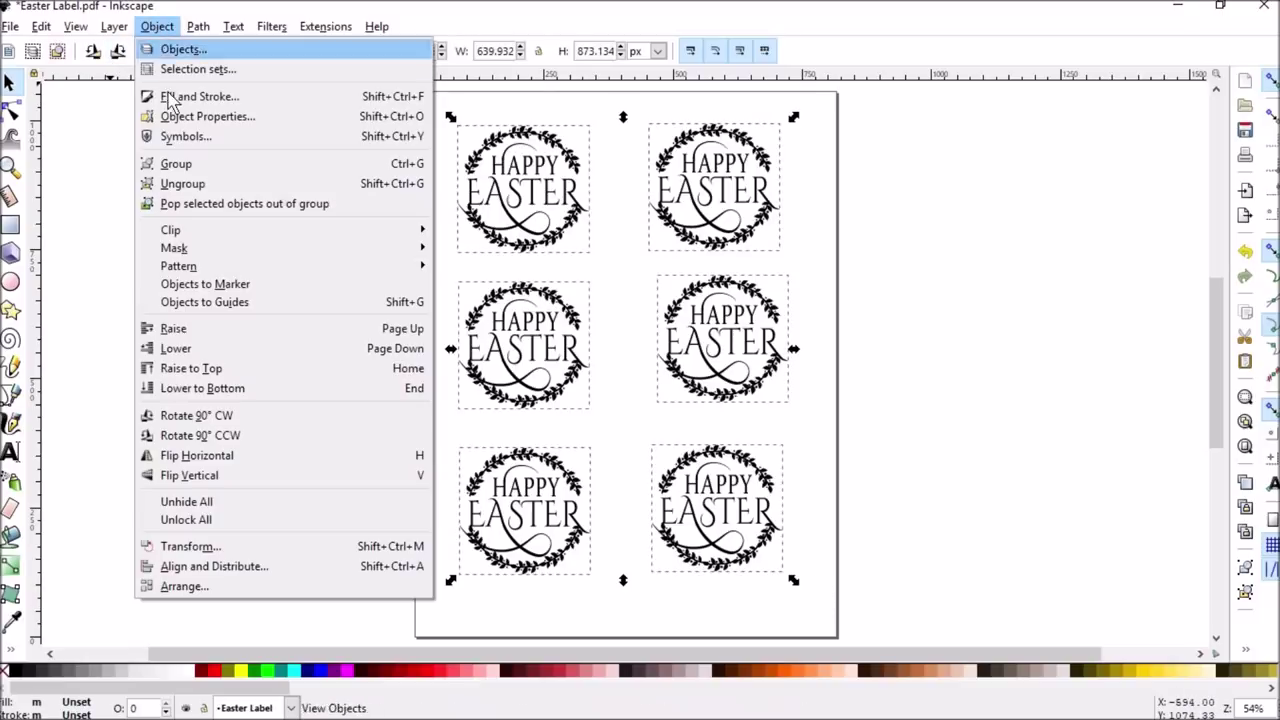
{"action": "left_click", "coordinate": [180, 165]}
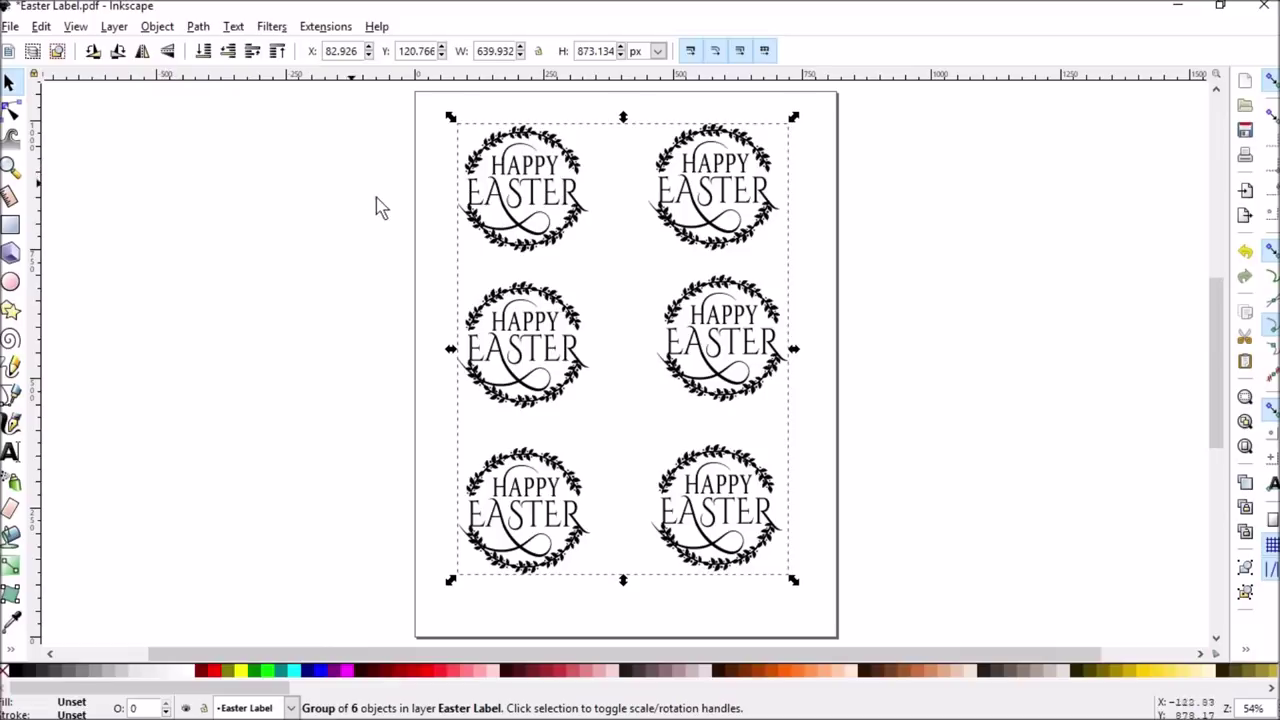
{"action": "left_click", "coordinate": [418, 214]}
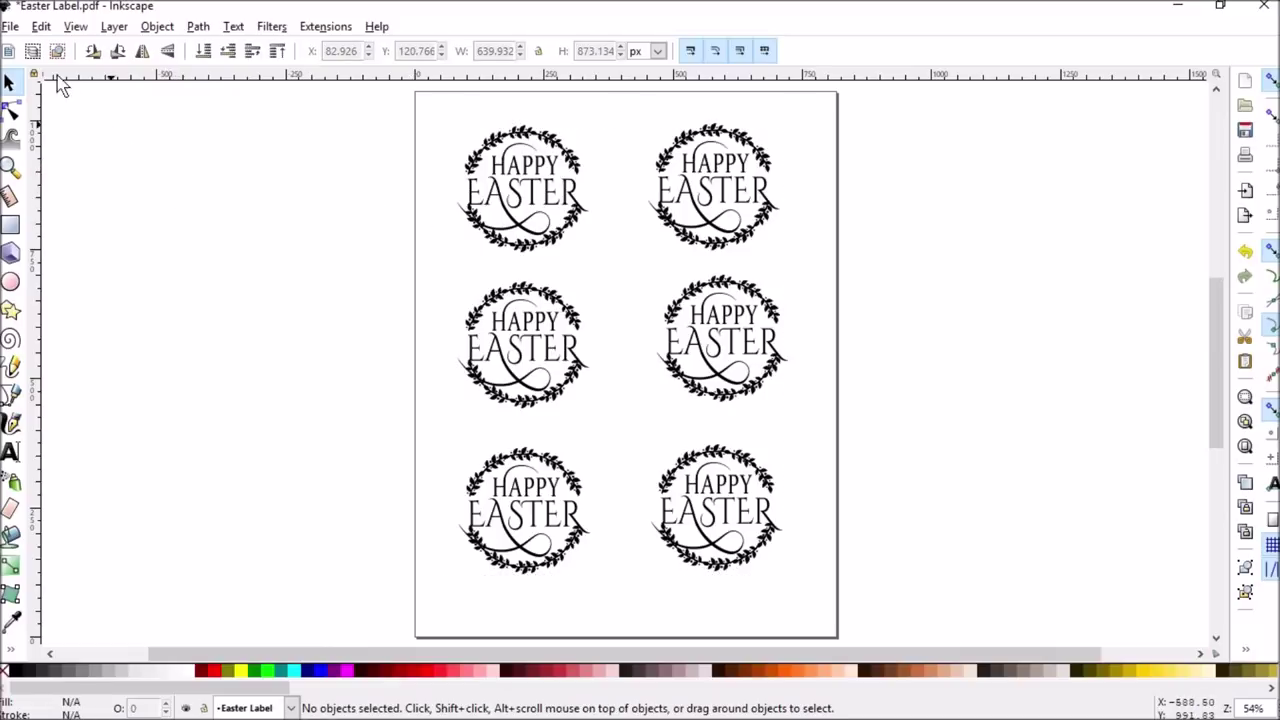
{"action": "left_click", "coordinate": [12, 28]}
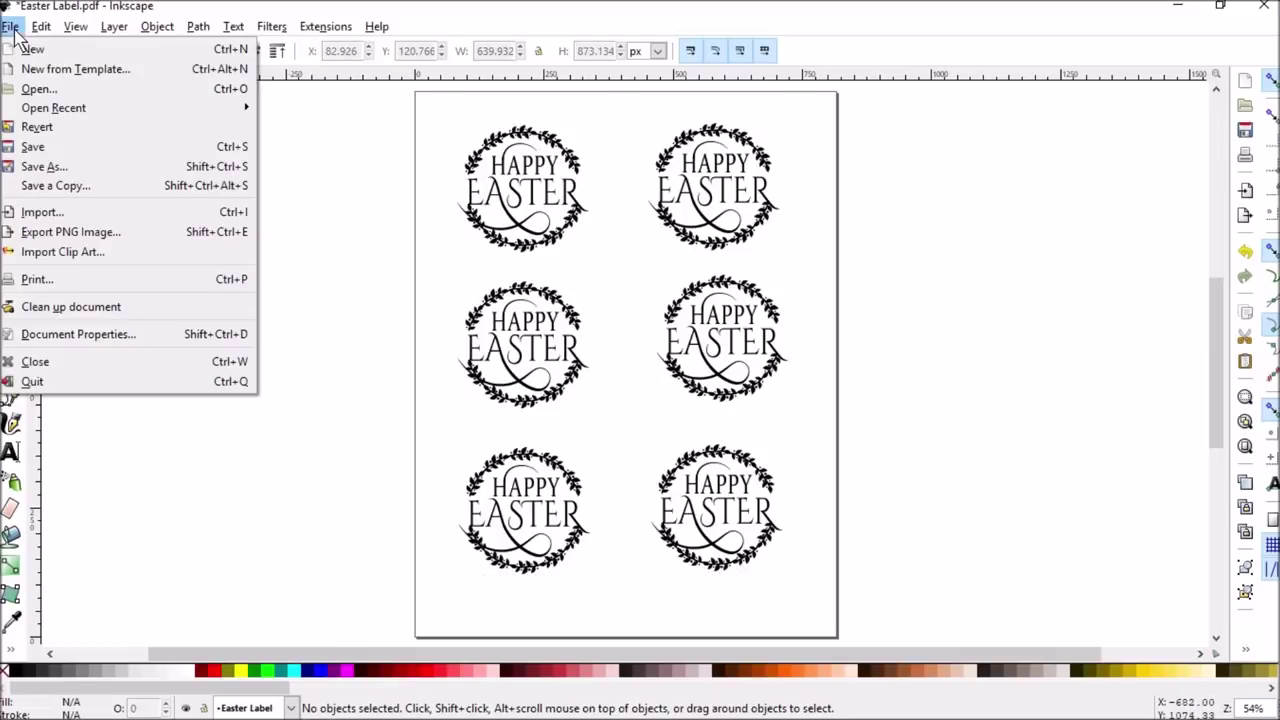
Step: Save the sheet as 'Easter Label Single.pdf' in Portable Document Format with default PDF options
{"action": "left_click", "coordinate": [40, 168]}
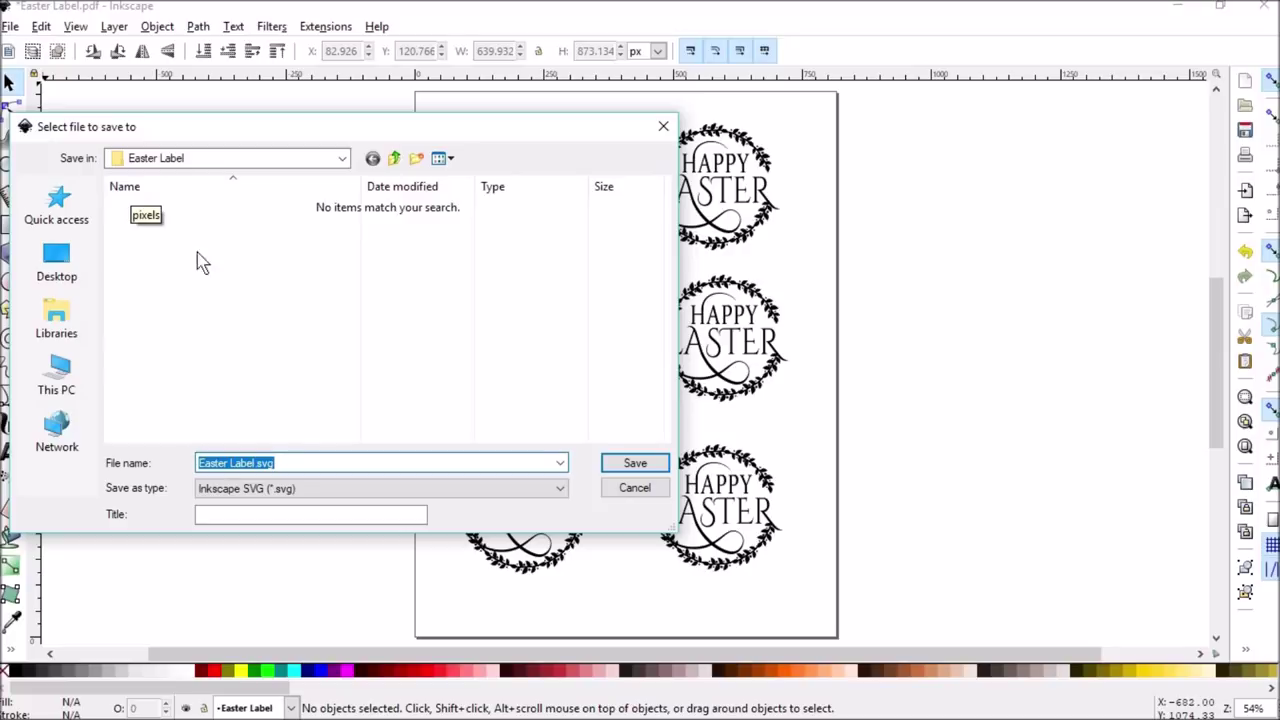
{"action": "left_click", "coordinate": [256, 462]}
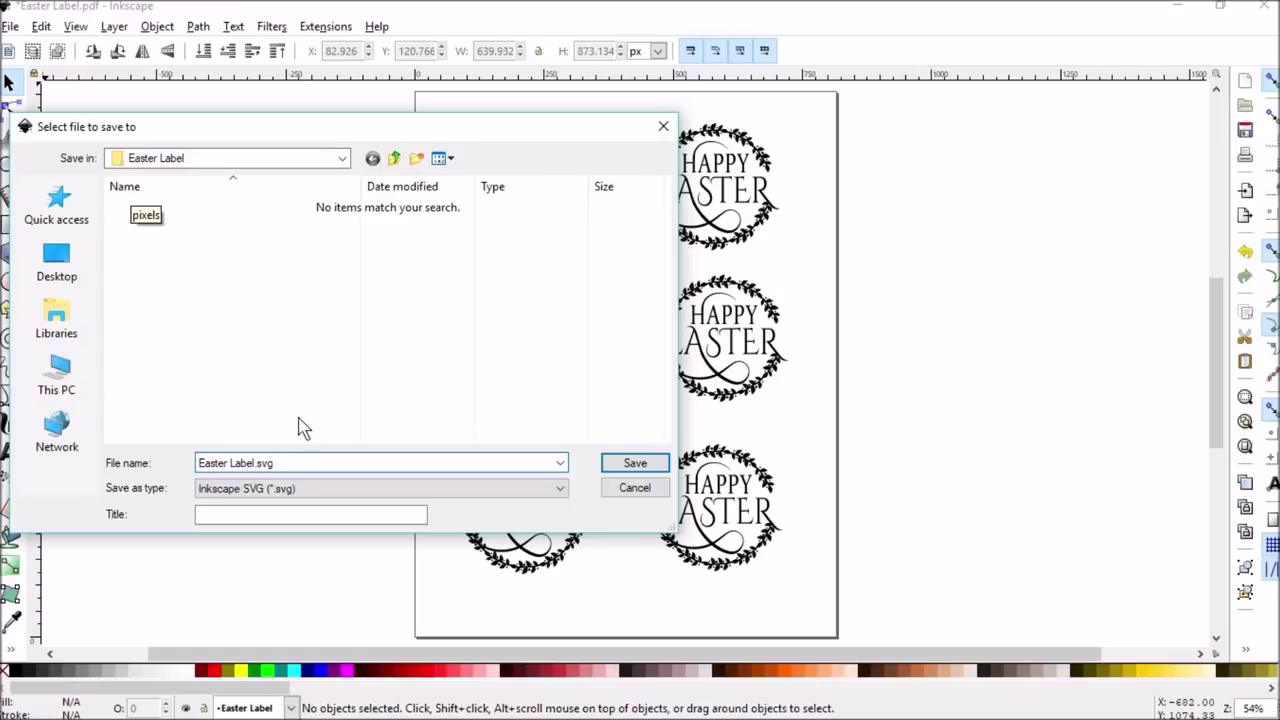
{"action": "type", "text": "Single"}
{"action": "left_click", "coordinate": [560, 489]}
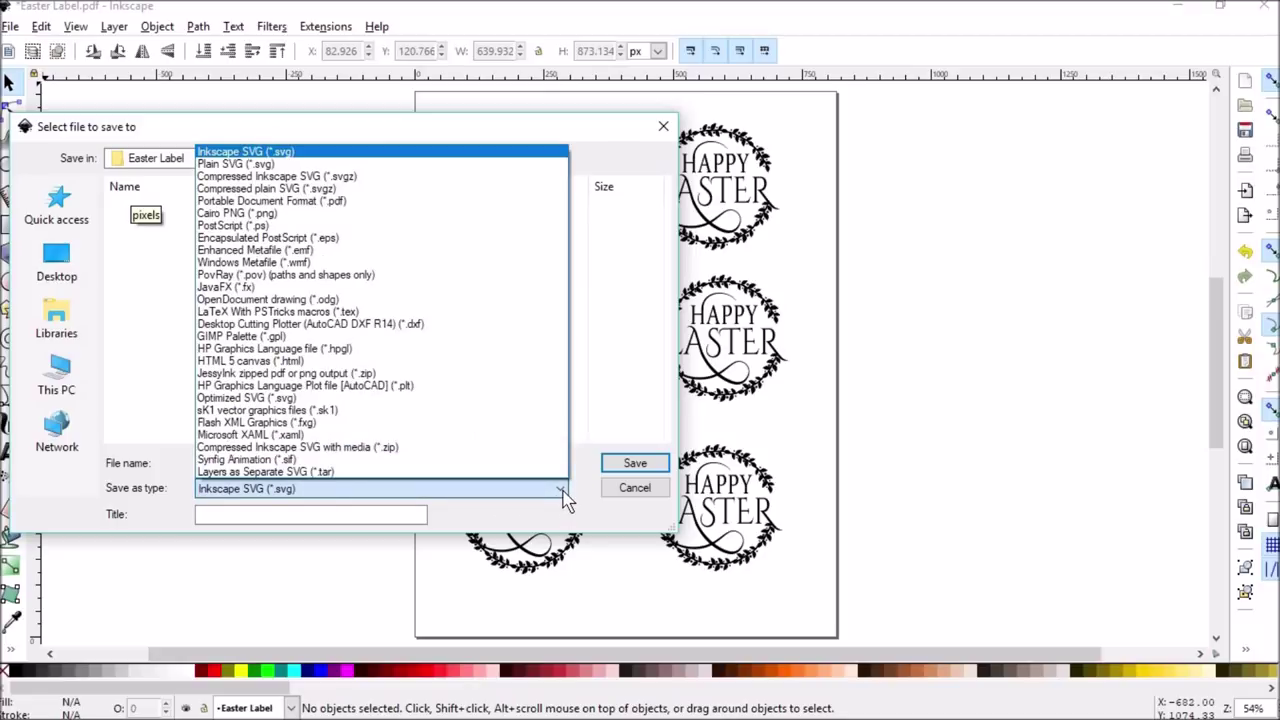
{"action": "left_click", "coordinate": [330, 201]}
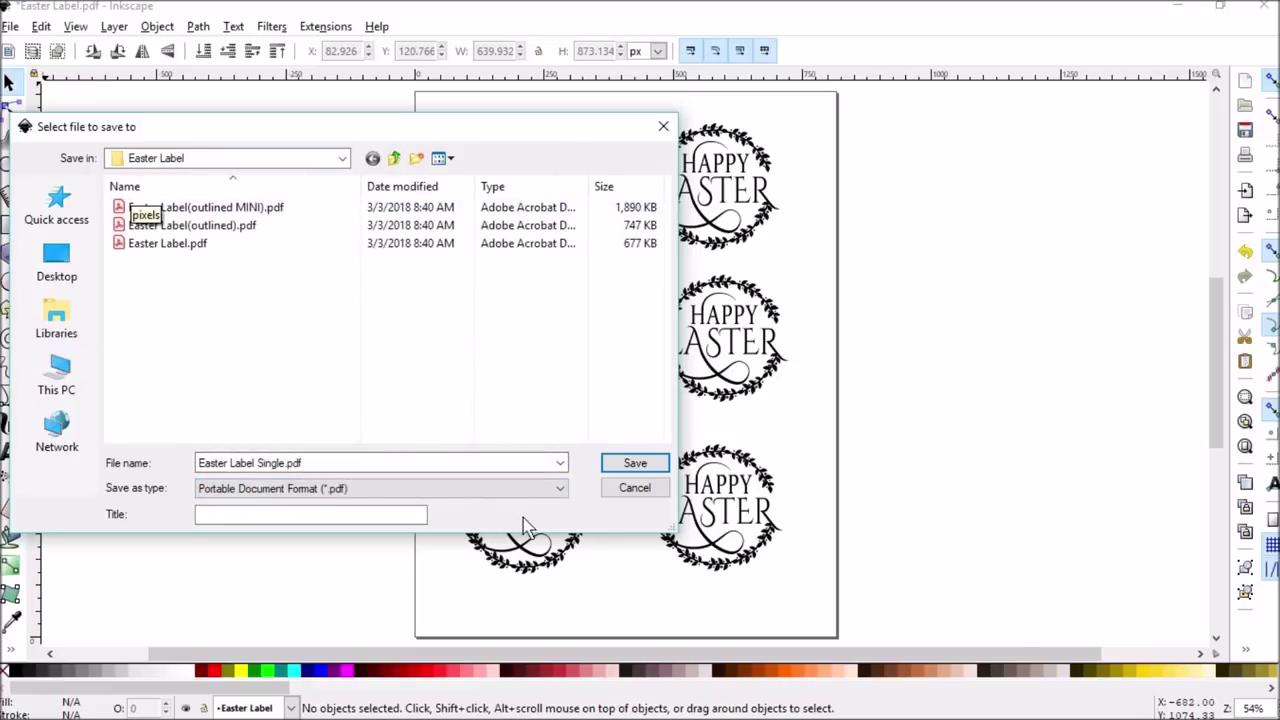
{"action": "left_click", "coordinate": [636, 464]}
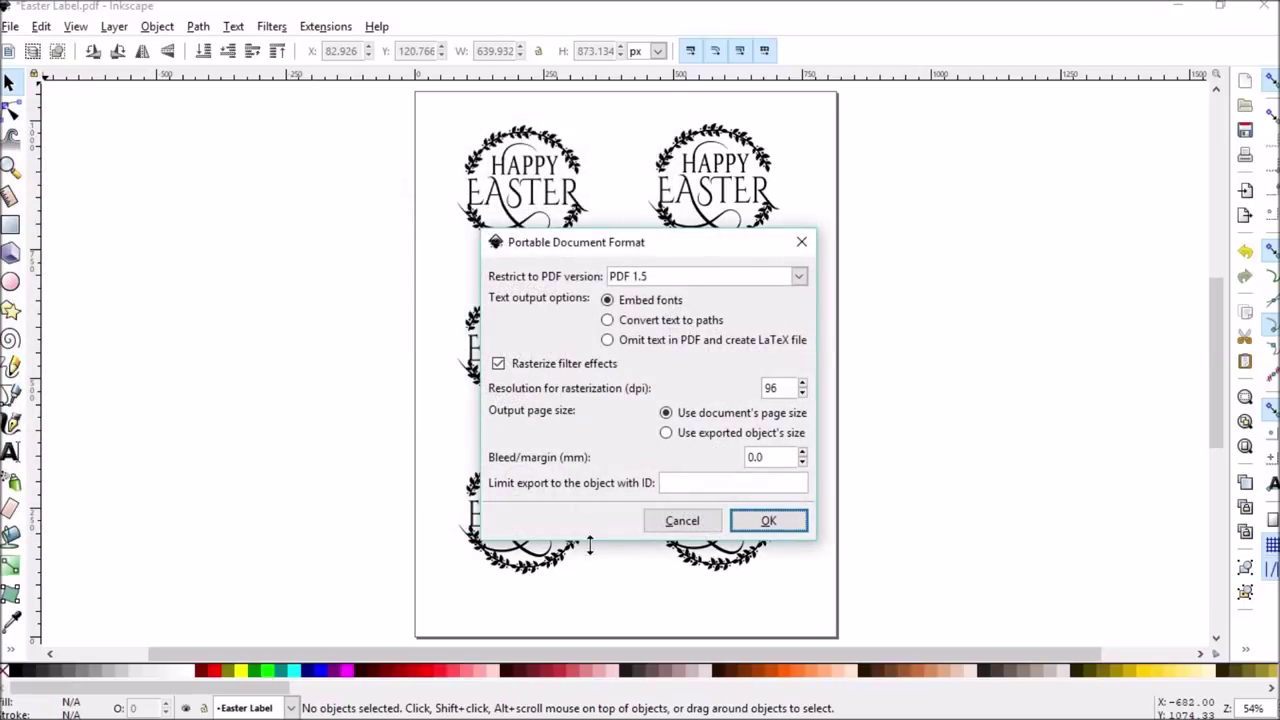
{"action": "left_click", "coordinate": [768, 520]}
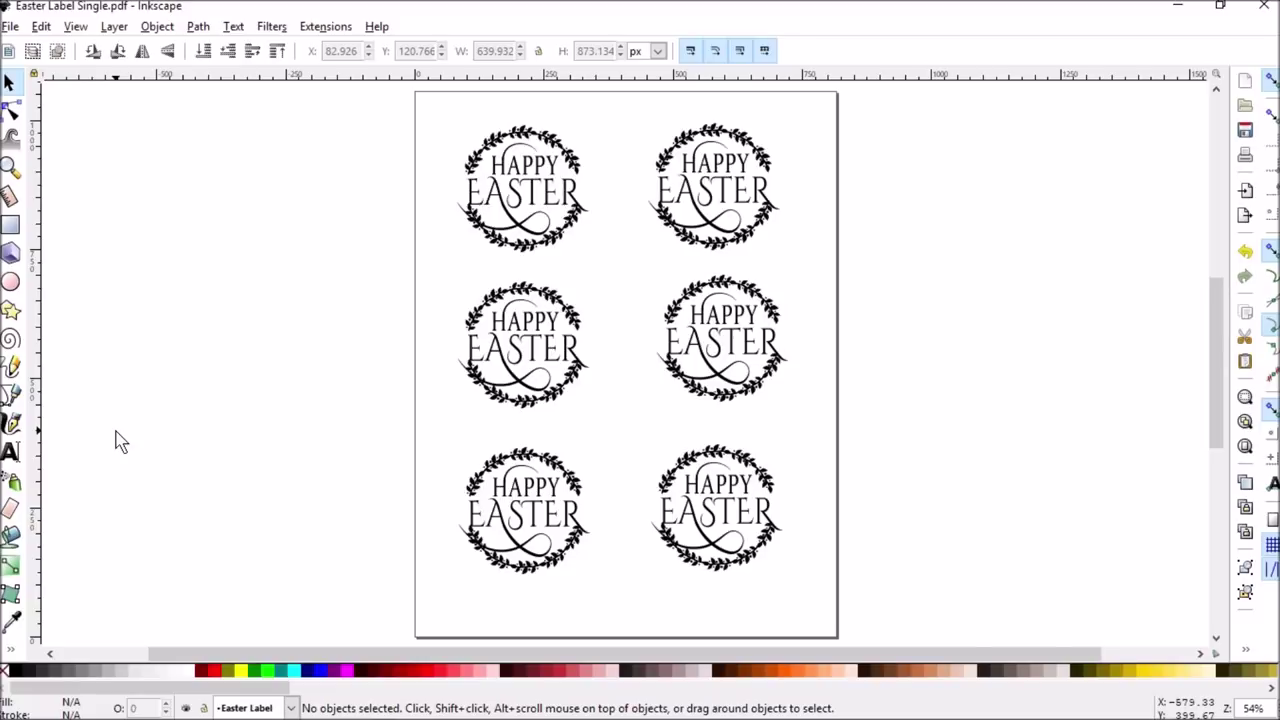
{"action": "mouse_move", "coordinate": [85, 716]}
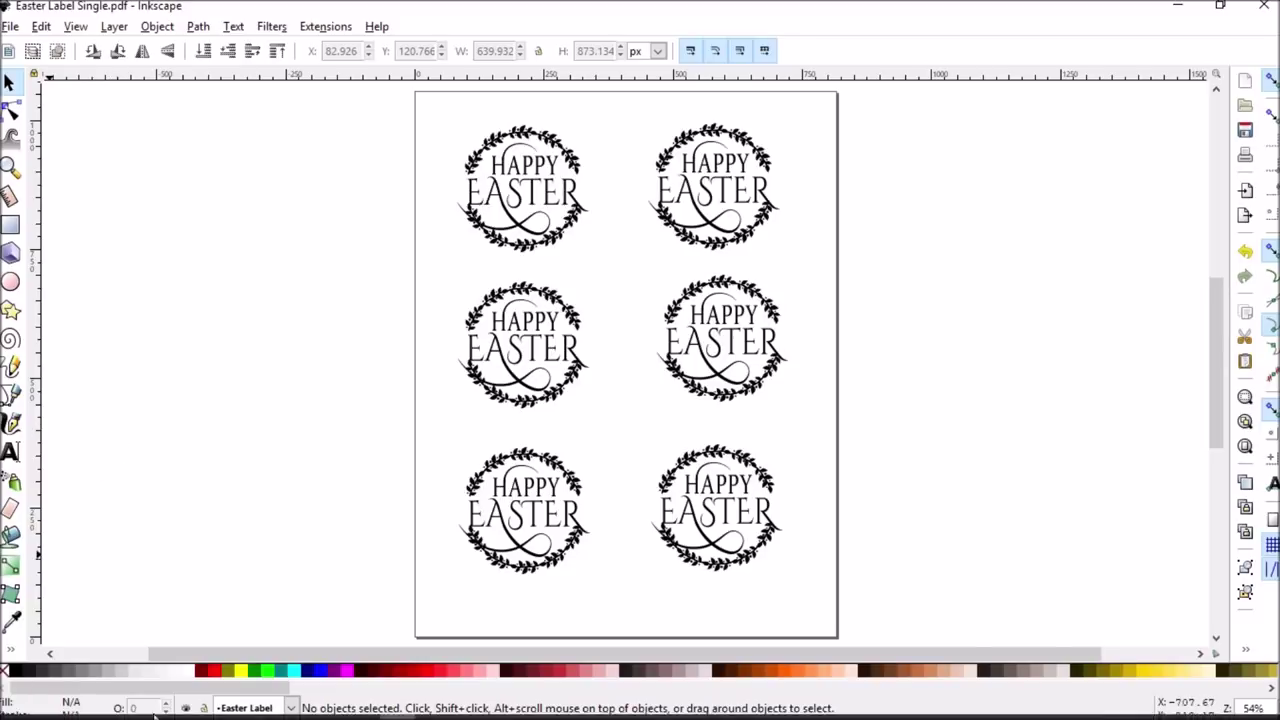
{"action": "left_click", "coordinate": [84, 708]}
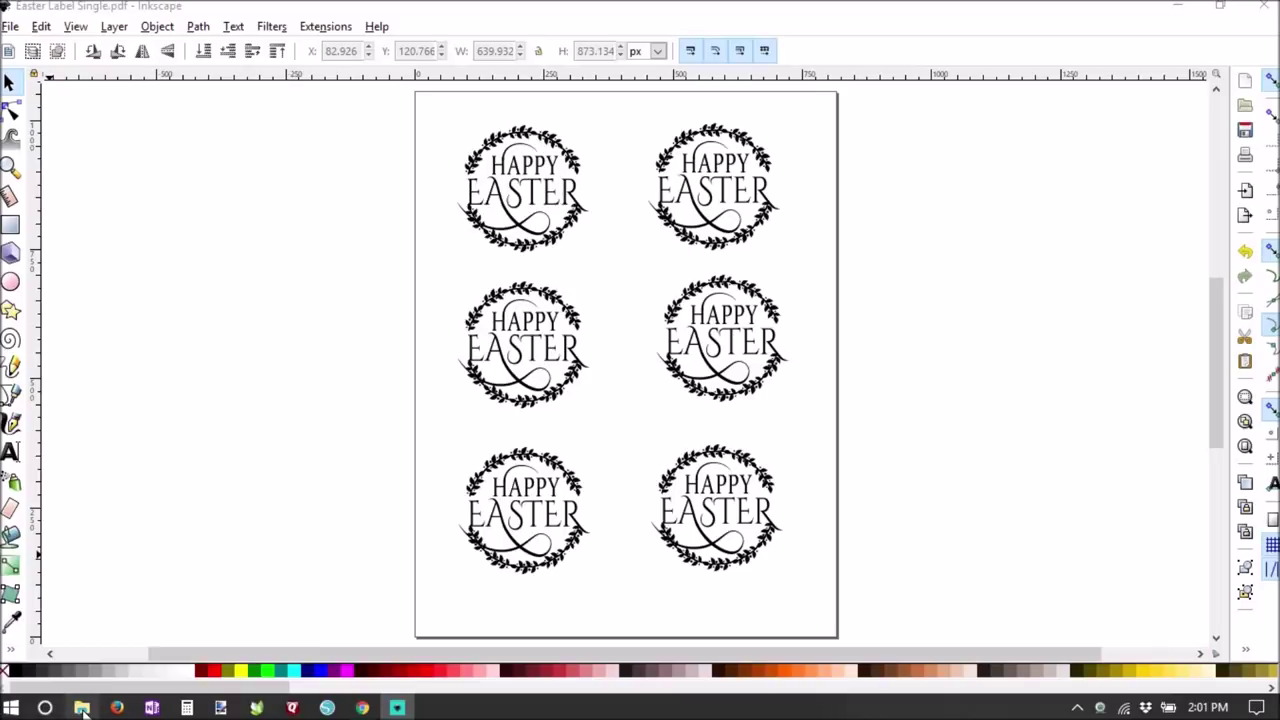